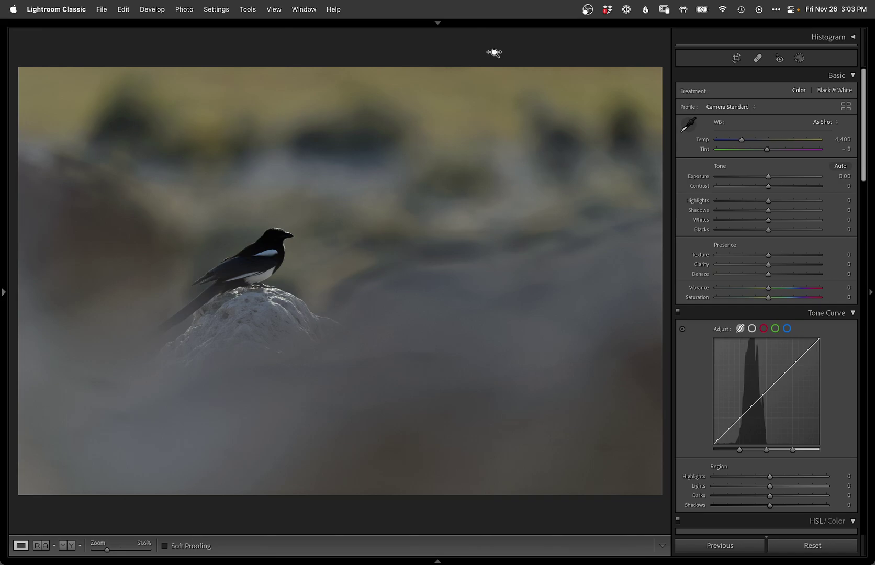
# Step: Brighten the magpie photo by setting Exposure to +0.40 and Shadows to +40
pyautogui.press('=')
pyautogui.press('=')
pyautogui.press('=')
pyautogui.press('=')
pyautogui.press('.')
pyautogui.press('.')
pyautogui.press('.')
pyautogui.press('=')
pyautogui.press('=')
pyautogui.press('=')
pyautogui.press('=')
pyautogui.press('=')
pyautogui.press('=')
pyautogui.press('=')
pyautogui.press('=')
pyautogui.press('=')
pyautogui.press('=')
pyautogui.press('=')
pyautogui.press('=')
pyautogui.press('=')
pyautogui.press('=')
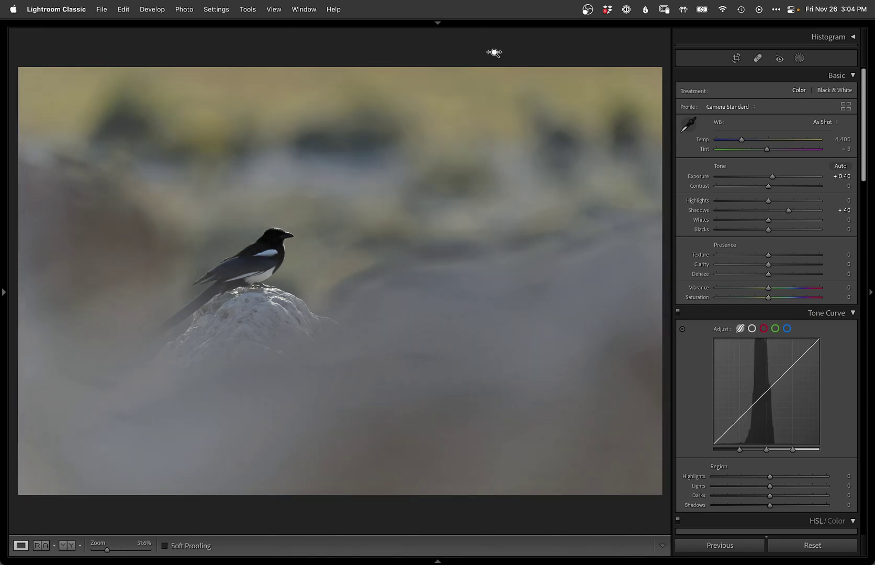
# Step: Raise the photo's Exposure to +0.50 and its Shadows to +80
pyautogui.press(',')
pyautogui.press(',')
pyautogui.press(',')
pyautogui.press('=')
pyautogui.press('.')
pyautogui.press('.')
pyautogui.press('.')
pyautogui.press('=')
pyautogui.press('=')
# Step: Lower the photo's Highlights to -50
pyautogui.press(',')
pyautogui.press('-')
pyautogui.press('-')
pyautogui.press('-')
pyautogui.press('-')
pyautogui.press('-')
pyautogui.press('-')
pyautogui.press('-')
pyautogui.press('-')
pyautogui.press('-')
pyautogui.press('-')
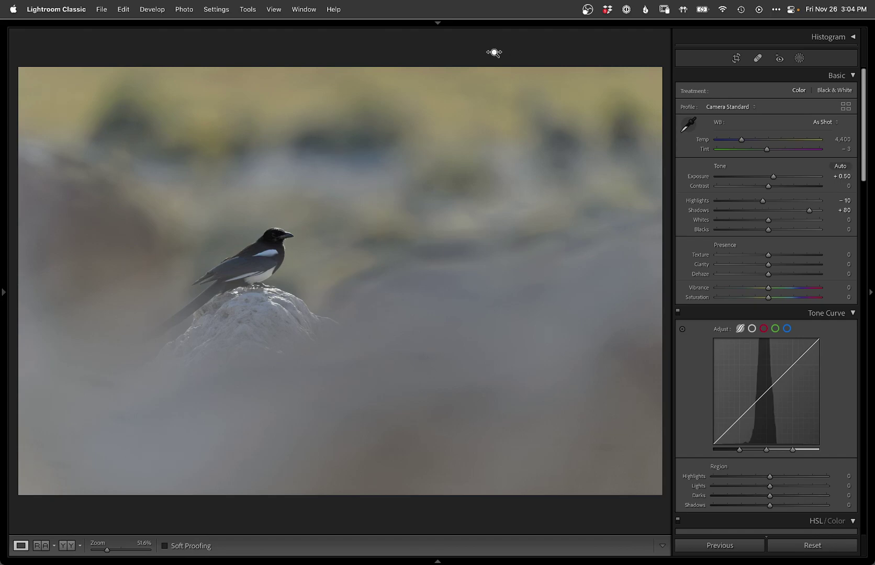
# Step: Briefly show the shooting information overlay, hide it, and lower the Blacks to -30
pyautogui.press('super+i')
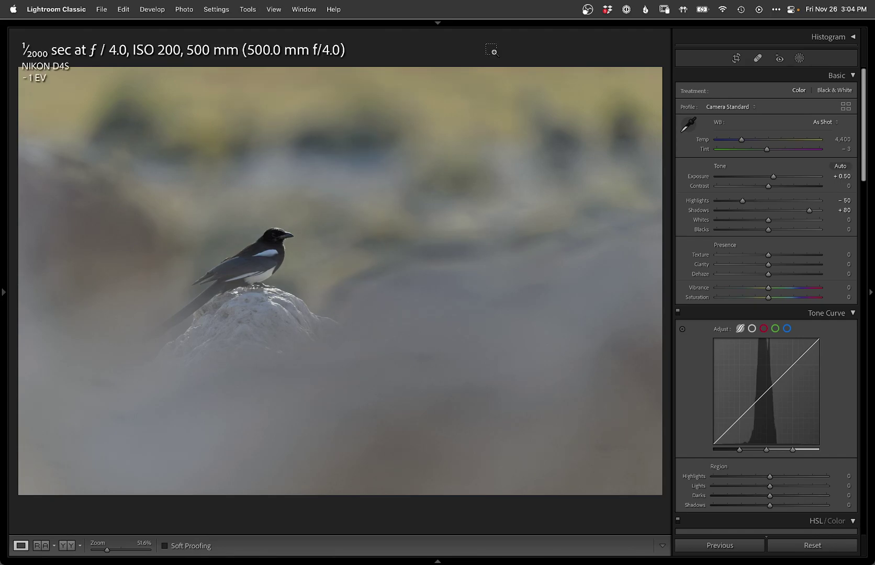
pyautogui.press('super+i')
pyautogui.press('-')
pyautogui.press('-')
pyautogui.press('-')
pyautogui.press('-')
pyautogui.press('-')
pyautogui.press('-')
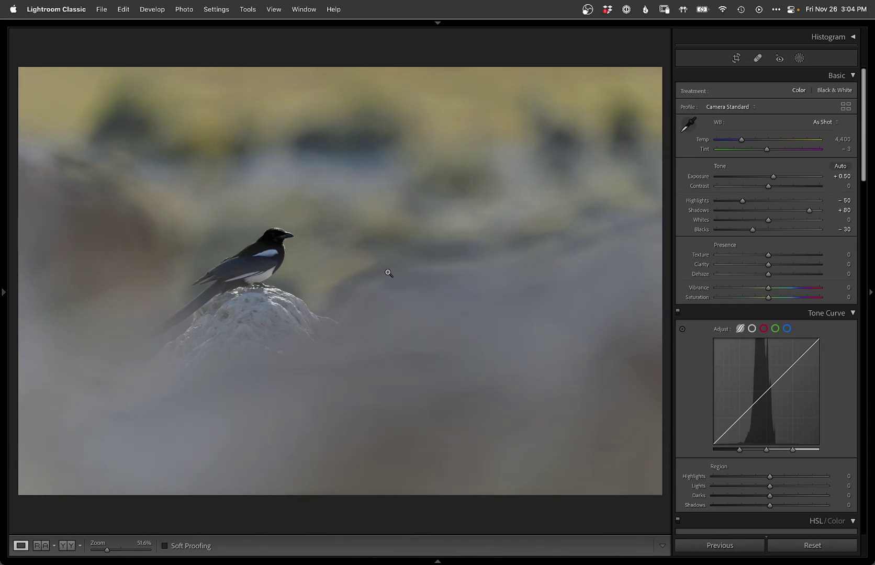
# Step: Warm the white balance by setting the colour temperature to 5,500
pyautogui.hotkey('shift', '=')
pyautogui.hotkey('shift', '=')
pyautogui.hotkey('shift', '=')
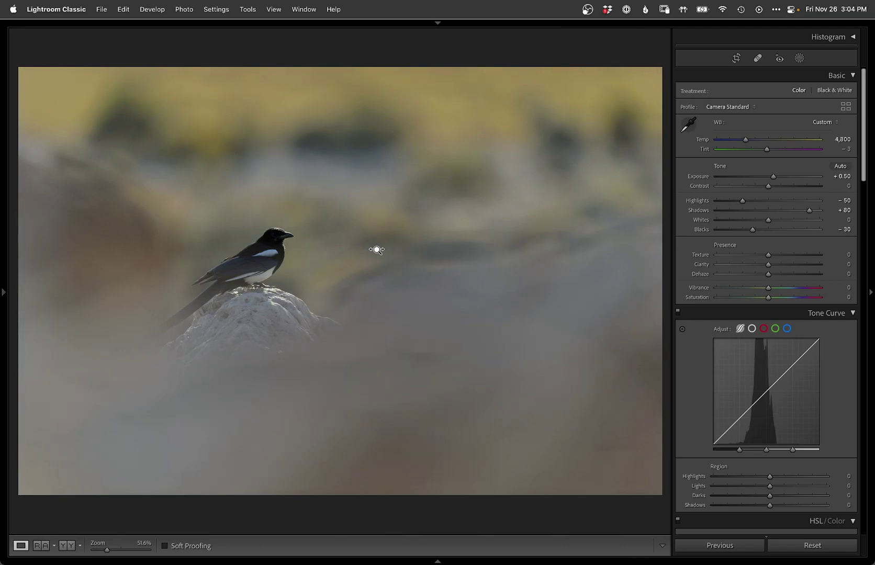
pyautogui.press('+')
pyautogui.press('+')
pyautogui.press('+')
pyautogui.press('+')
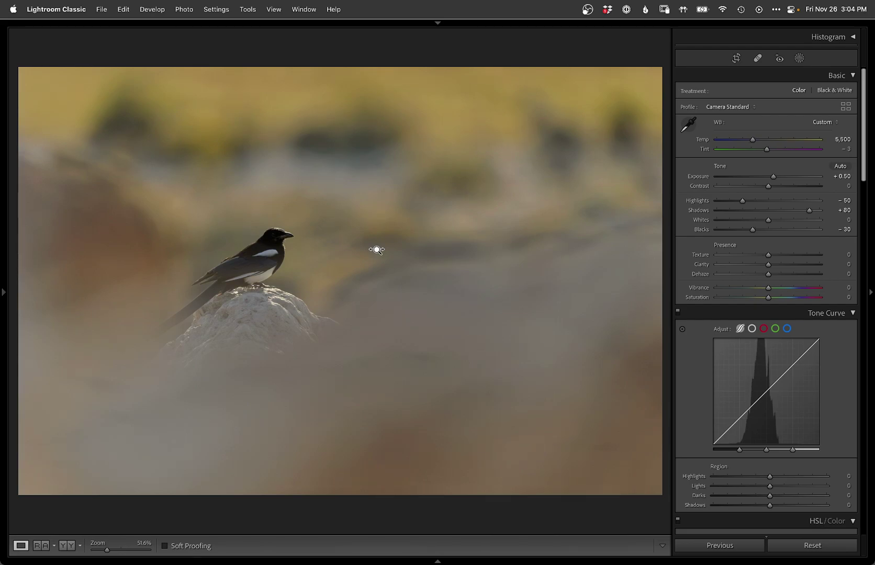
# Step: Open the adjusted photo in Photoshop as a Smart Object
pyautogui.press('alt')
pyautogui.press('alt+super+e')
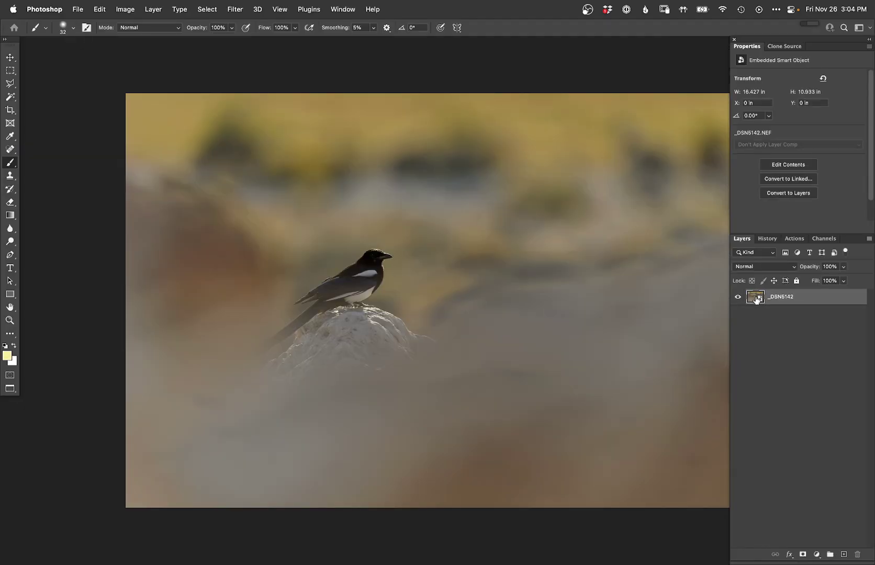
# Step: Create an independent copy of the _DSN5142 smart object and darken its raw Exposure to -0.45
pyautogui.press('super+j')
pyautogui.doubleClick(754, 297)
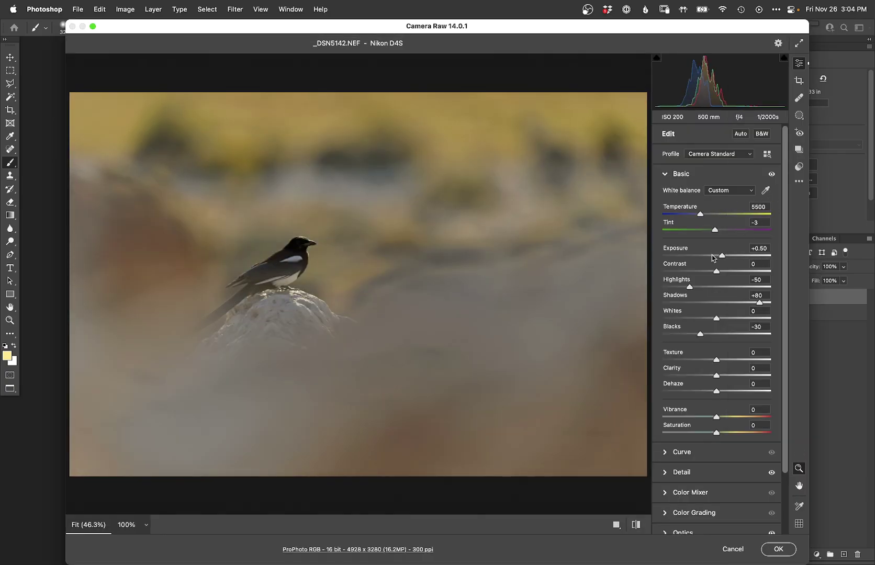
pyautogui.click(712, 257)
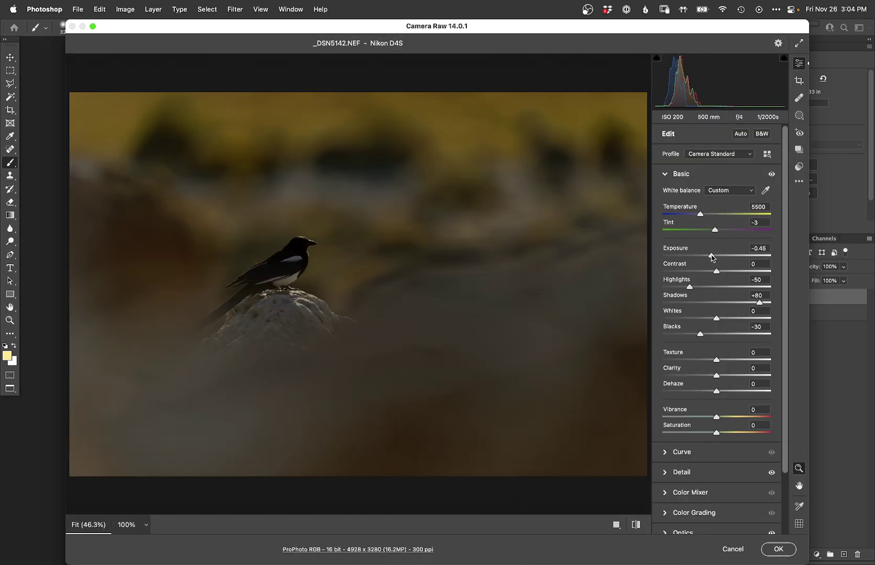
pyautogui.moveTo(712, 257); pyautogui.dragTo(712, 258)
pyautogui.press('Return')
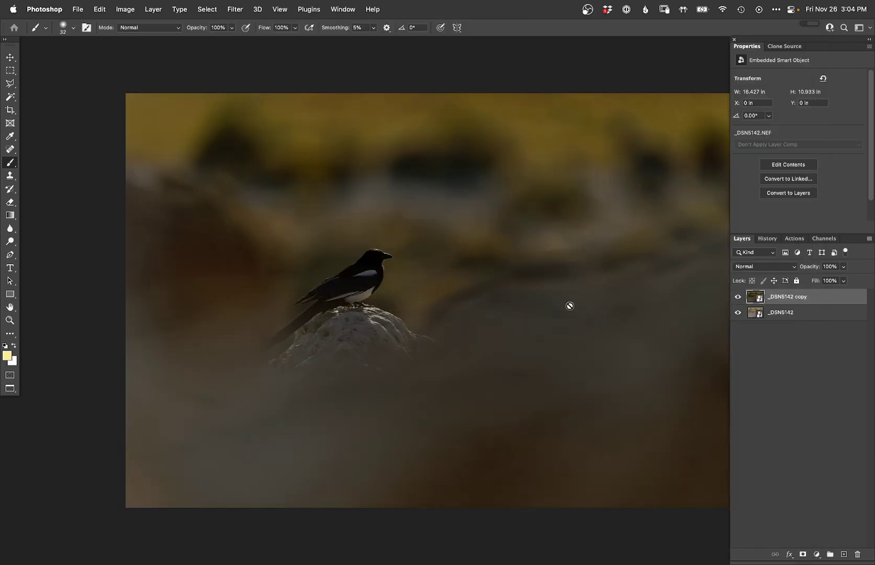
# Step: Move the darker copy beneath the _DSN5142 layer and add a black layer mask to the brighter _DSN5142 layer
pyautogui.press('super+bracketleft')
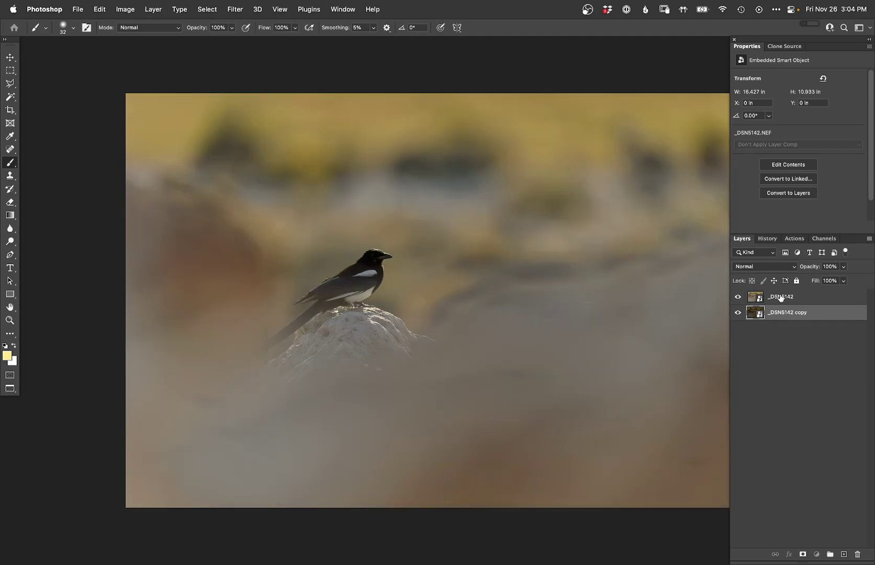
pyautogui.click(780, 296)
pyautogui.press('super+alt+m')
pyautogui.click(779, 296)
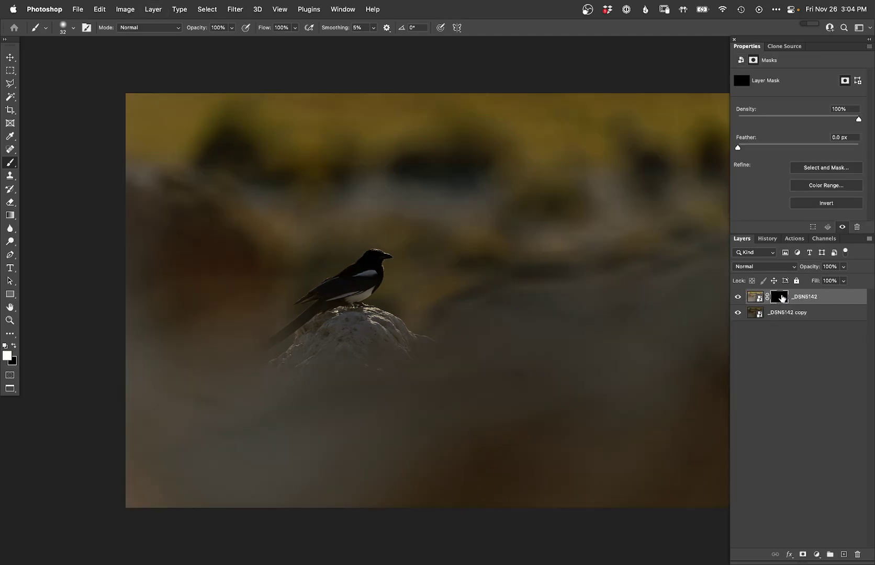
# Step: Try to select the bird automatically with Select Subject on the brighter layer's image
pyautogui.keyDown('super'); pyautogui.click(354, 293); pyautogui.keyUp('super')
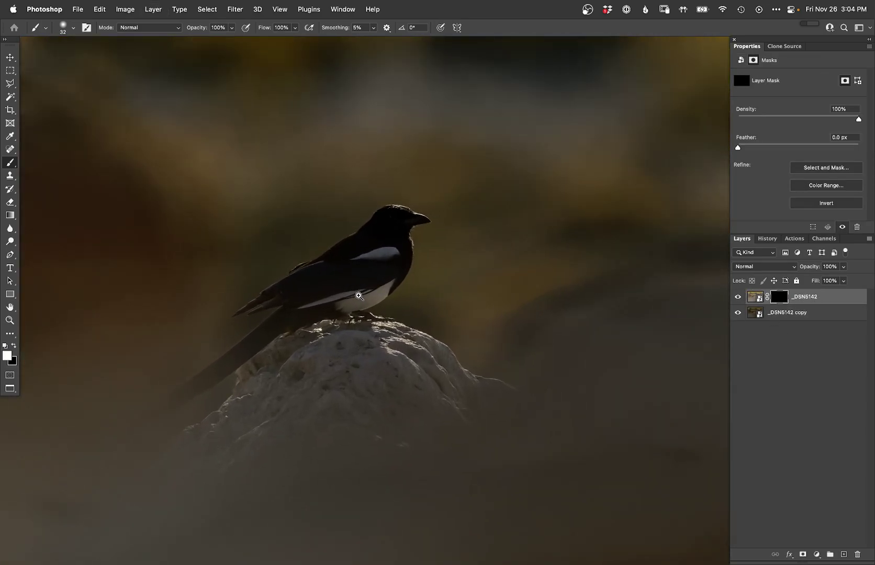
pyautogui.click(749, 299)
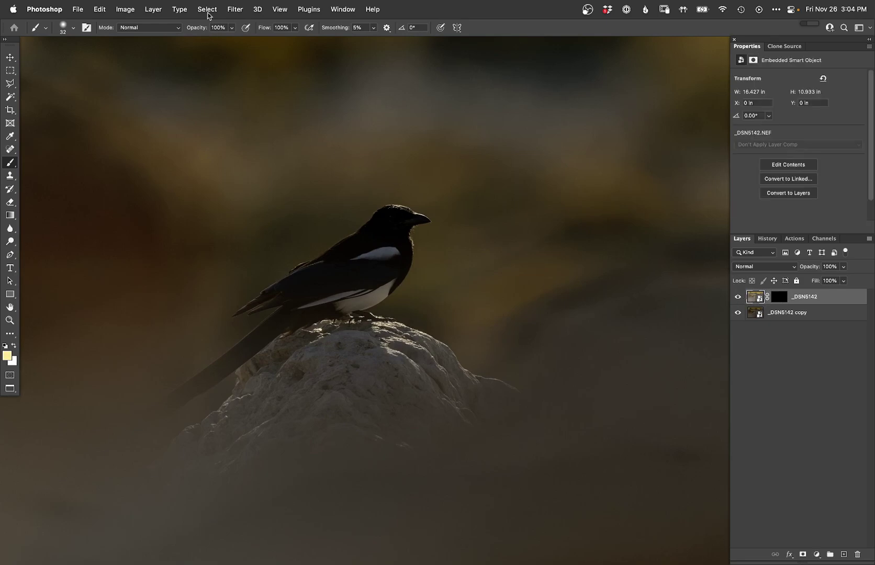
pyautogui.click(207, 9)
pyautogui.click(244, 132)
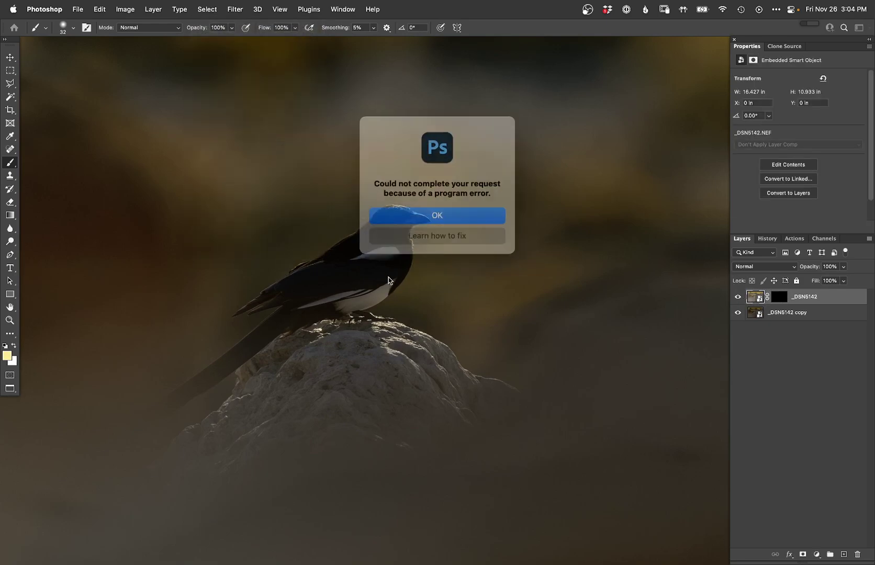
pyautogui.click(447, 211)
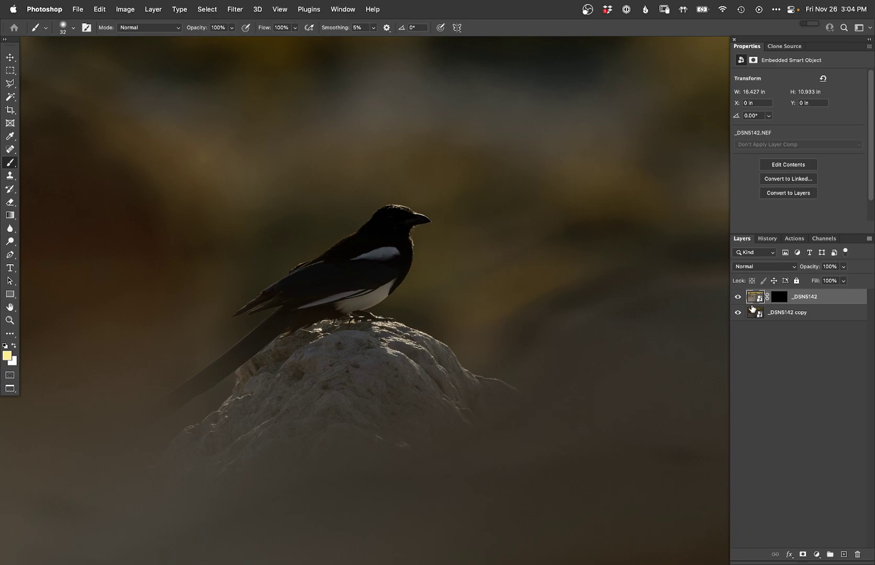
# Step: Reselect the brighter _DSN5142 layer's image, rerun Select Subject, and inspect the selection edge around the bird
pyautogui.click(759, 314)
pyautogui.click(755, 298)
pyautogui.click(208, 9)
pyautogui.click(224, 129)
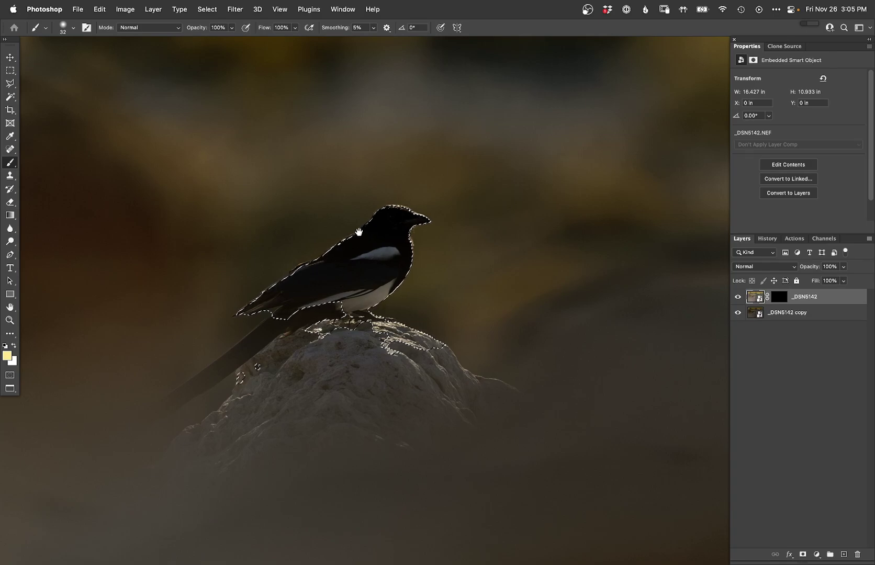
pyautogui.keyDown('super'); pyautogui.click(387, 214); pyautogui.keyUp('super')
pyautogui.keyDown('super'); pyautogui.click(387, 214); pyautogui.keyUp('super')
pyautogui.scroll(-5, 384, 213)
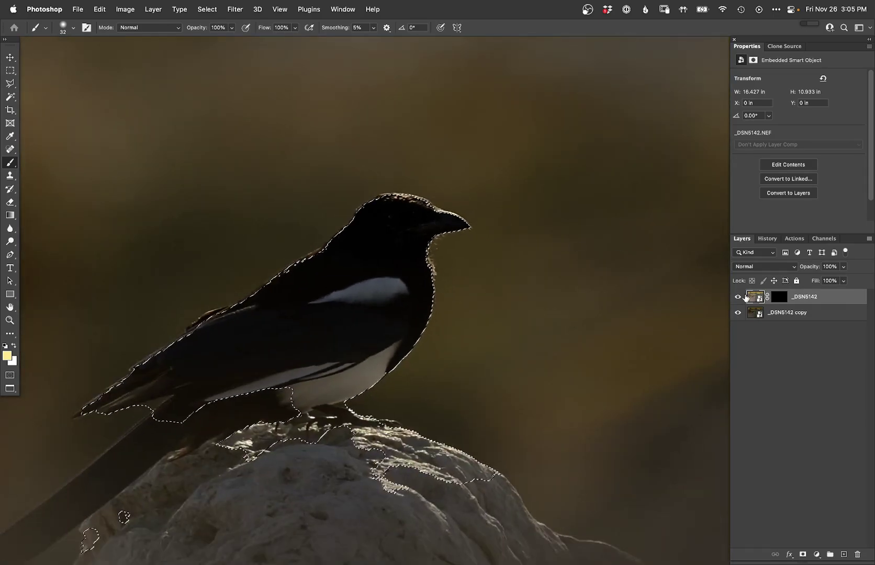
# Step: Fill the bird selection with white on the brighter layer's mask, deselect, and refill the whole mask with black
pyautogui.click(778, 297)
pyautogui.hotkey('alt', 'BackSpace')
pyautogui.press('super+d')
pyautogui.press('super+z')
pyautogui.press('super+d')
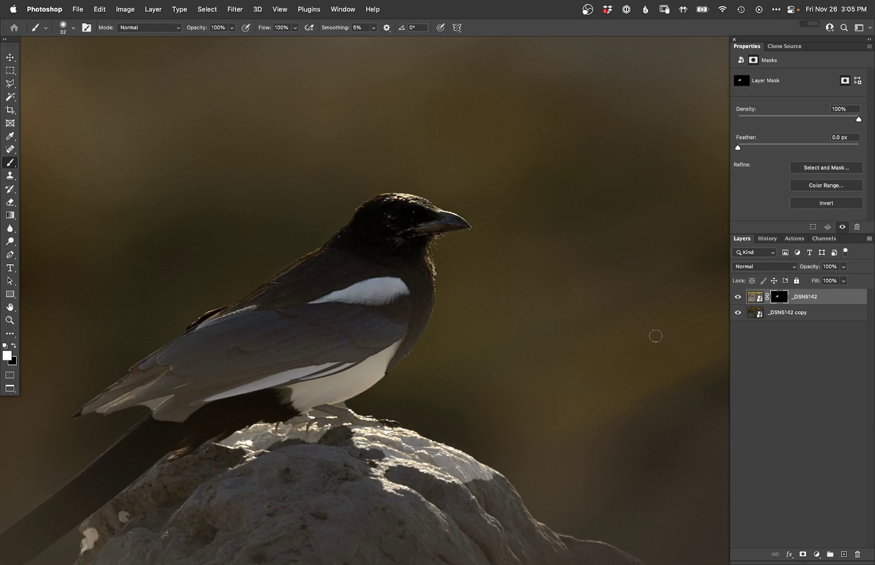
pyautogui.press('super+BackSpace')
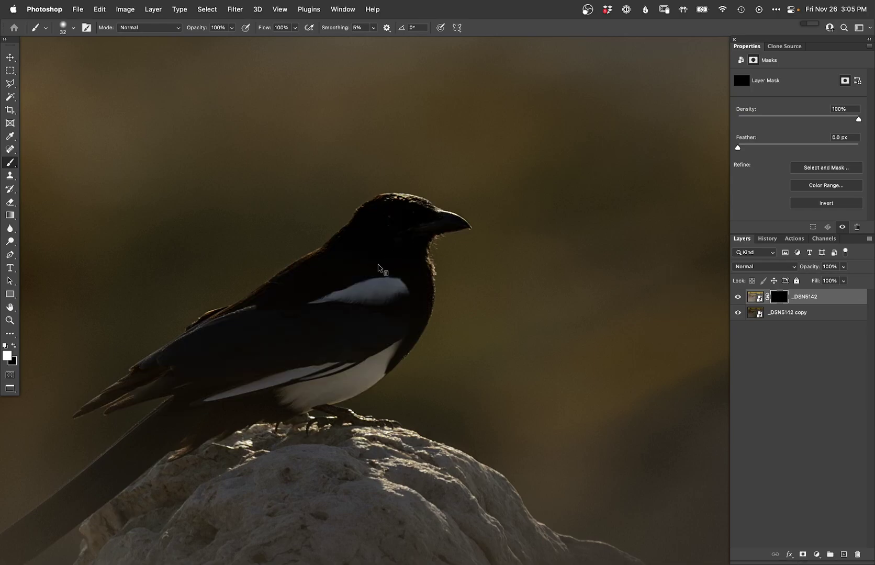
# Step: Choose a 151 px brush for painting on the mask
pyautogui.rightClick(377, 266)
pyautogui.click(396, 366)
pyautogui.click(393, 352)
pyautogui.click(367, 346)
pyautogui.rightClick(379, 335)
# Step: Try to isolate the background behind the bird with Color Range, sampling several spots and setting Fuzziness to 23
pyautogui.click(755, 296)
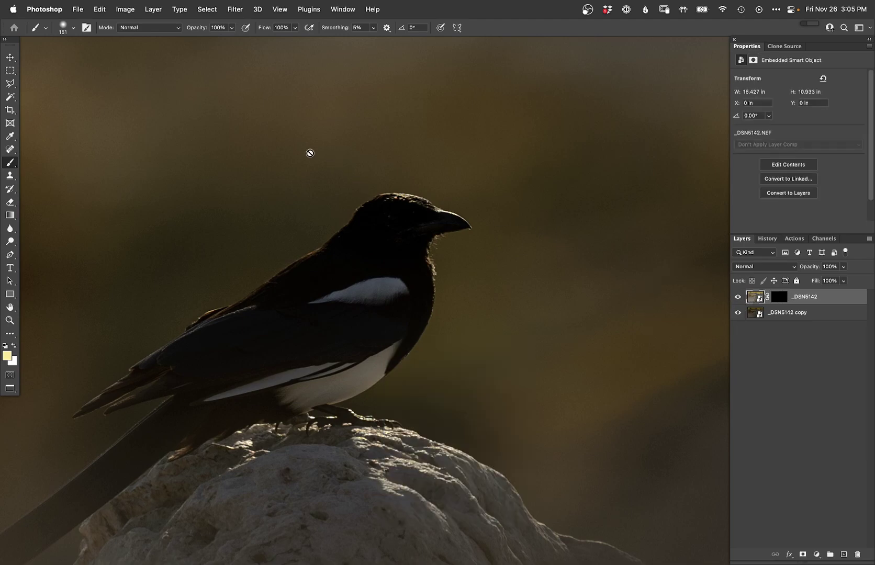
pyautogui.press('alt+shift+super+c')
pyautogui.click(325, 197)
pyautogui.moveTo(650, 175); pyautogui.dragTo(645, 175)
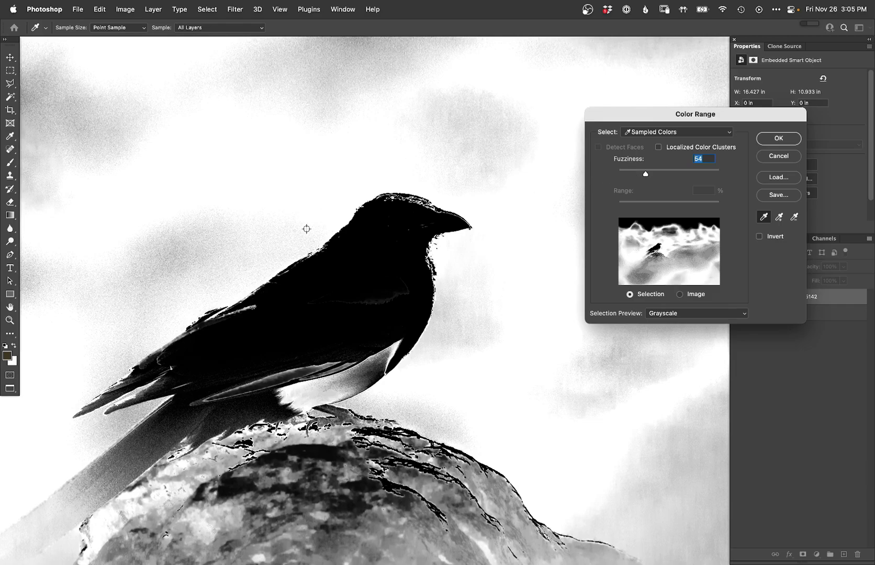
pyautogui.click(309, 226)
pyautogui.click(450, 152)
pyautogui.moveTo(649, 180); pyautogui.dragTo(631, 175)
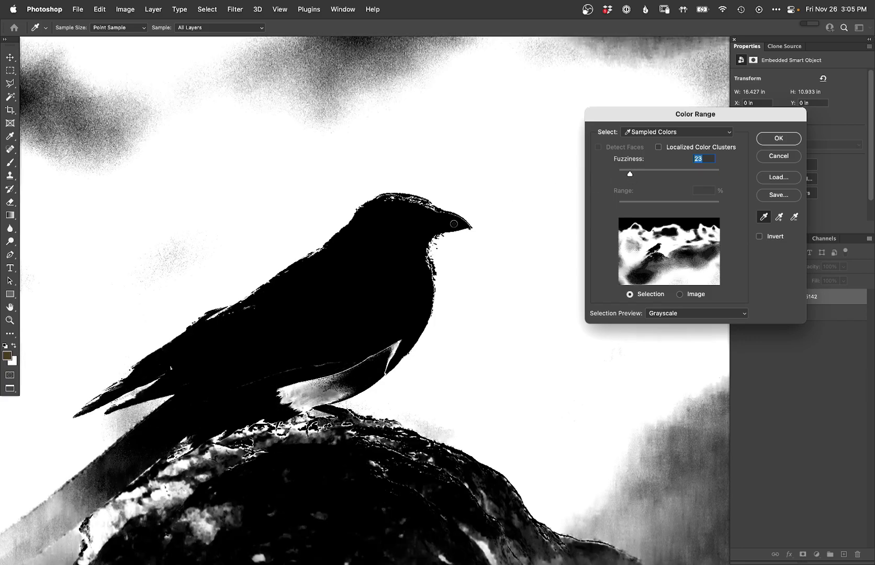
pyautogui.click(773, 159)
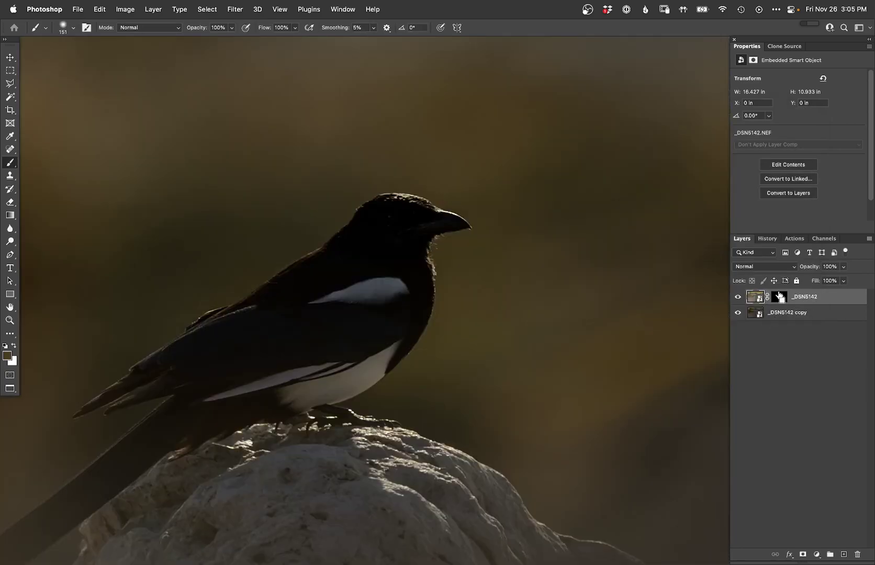
# Step: Activate the brighter layer's mask with white as the paint colour and choose the 50 px round brush with 80% hardness
pyautogui.click(779, 297)
pyautogui.press('x')
pyautogui.rightClick(398, 262)
pyautogui.click(464, 345)
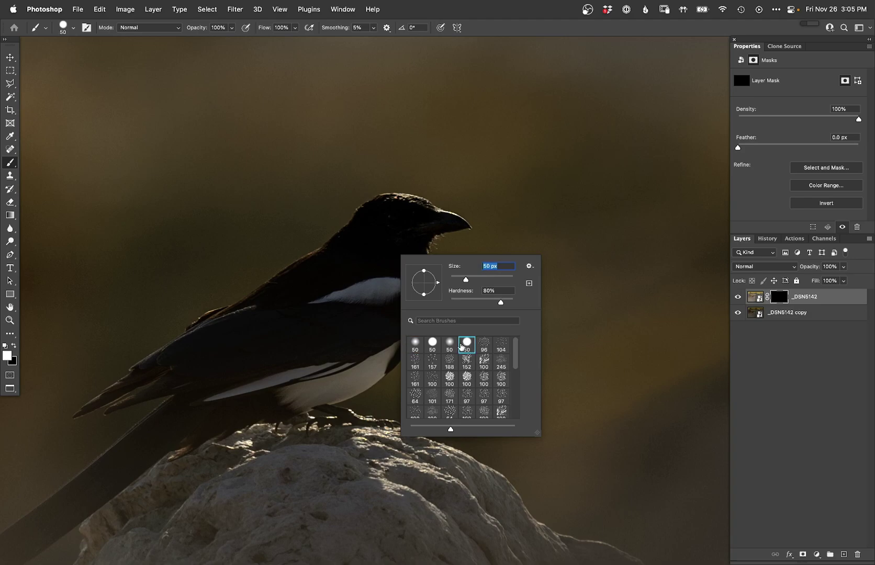
# Step: Reduce the brush to 36 px and paint white on the mask along the bird's back and upper wing edge
pyautogui.click(345, 273)
pyautogui.moveTo(356, 270); pyautogui.dragTo(349, 270)
pyautogui.moveTo(421, 210)
pyautogui.mouseDown()
pyautogui.moveTo(378, 204)
pyautogui.moveTo(309, 265)
pyautogui.moveTo(250, 304)
pyautogui.moveTo(293, 267)
pyautogui.moveTo(307, 260)
pyautogui.moveTo(123, 379)
pyautogui.moveTo(132, 382)
pyautogui.mouseUp()
pyautogui.press('x')
pyautogui.press('x')
pyautogui.press('x')
pyautogui.press('x')
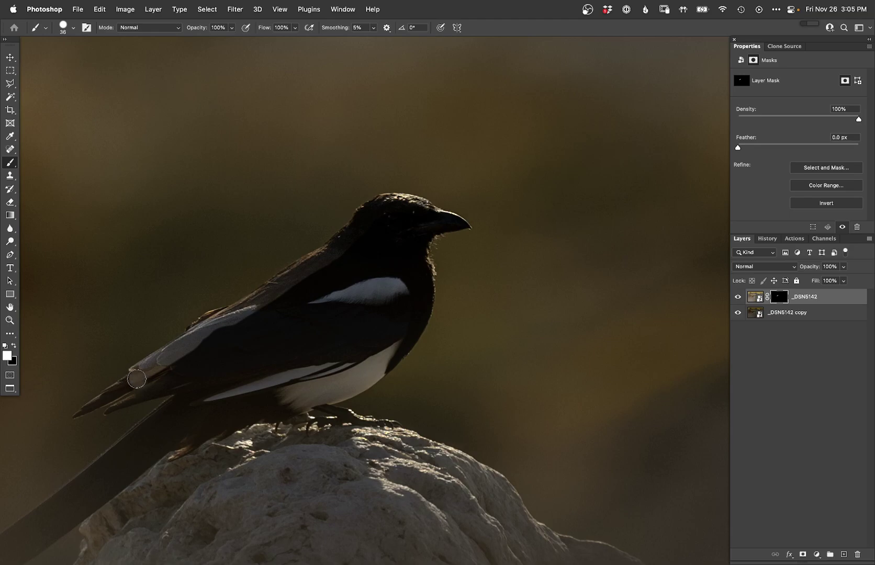
# Step: Paint the upper wingtip feathers white on the mask with a 20 px brush and clean the spill with black
pyautogui.moveTo(128, 388); pyautogui.dragTo(169, 346)
pyautogui.moveTo(165, 345)
pyautogui.mouseDown()
pyautogui.moveTo(128, 371)
pyautogui.moveTo(115, 364)
pyautogui.mouseUp()
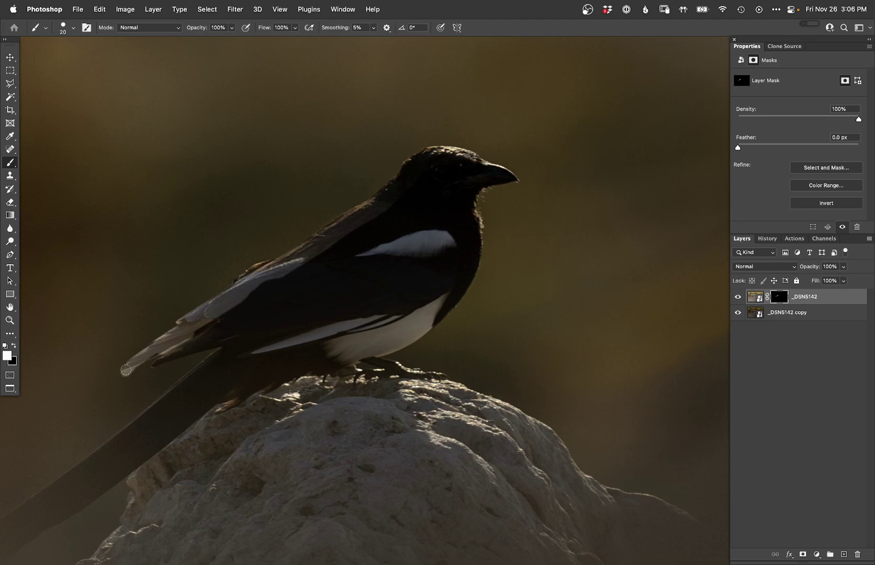
pyautogui.press('x')
pyautogui.moveTo(144, 368); pyautogui.dragTo(150, 364)
# Step: Paint the lower wingtip feathers white on the mask, out to their tips
pyautogui.press('x')
pyautogui.press('x')
pyautogui.press('x')
pyautogui.moveTo(205, 325)
pyautogui.mouseDown()
pyautogui.moveTo(226, 314)
pyautogui.moveTo(203, 340)
pyautogui.mouseUp()
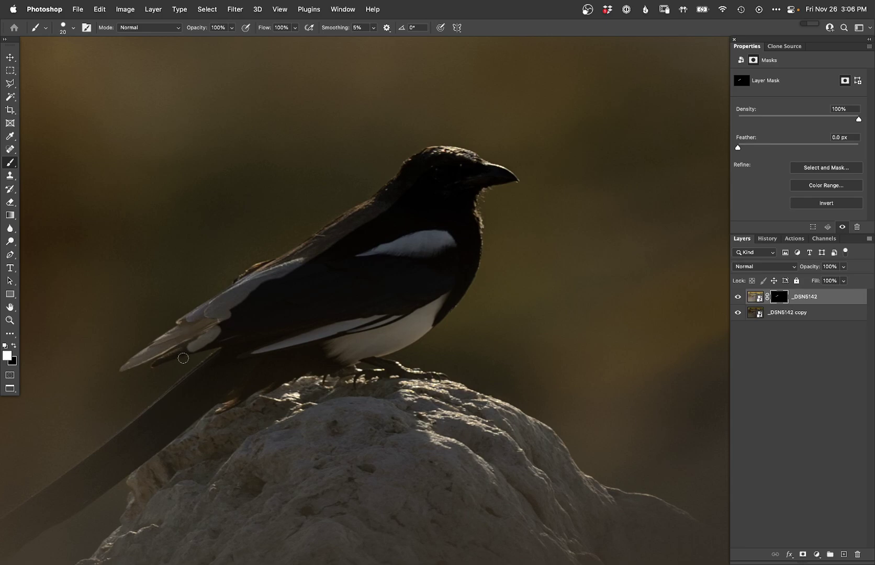
pyautogui.moveTo(178, 355); pyautogui.dragTo(156, 367)
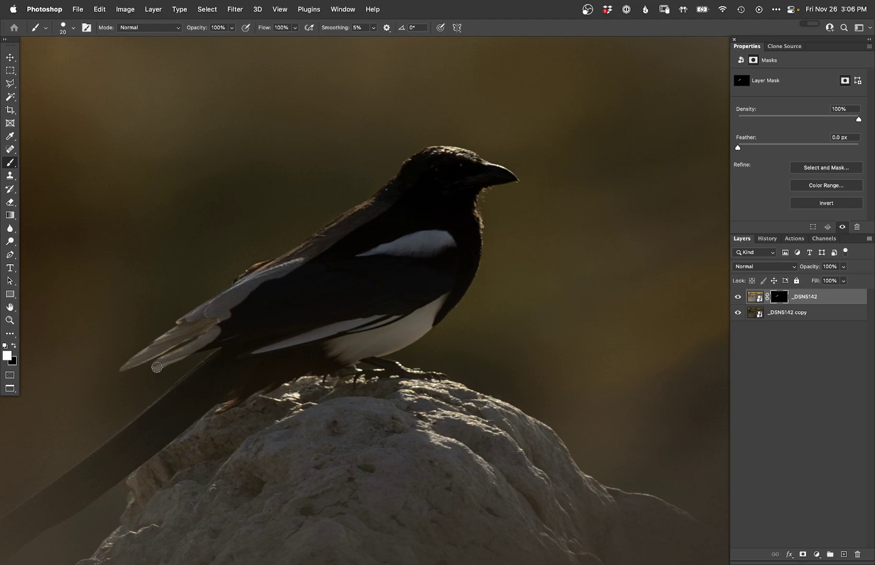
# Step: Paint connected straight white strokes on the mask along the tail's upper edge, from the wing to the tail tip
pyautogui.press('x')
pyautogui.press('x')
pyautogui.moveTo(242, 337); pyautogui.dragTo(300, 260)
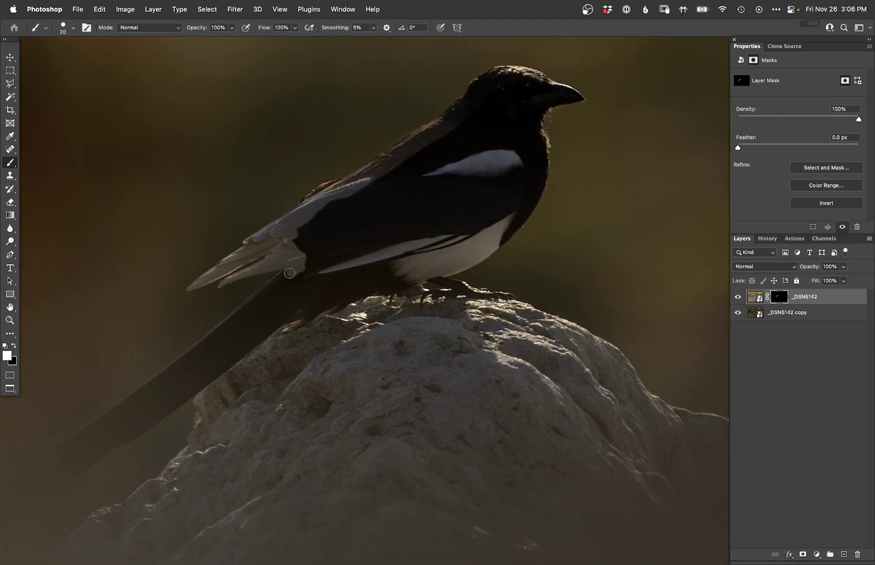
pyautogui.keyDown('shift'); pyautogui.click(234, 318); pyautogui.keyUp('shift')
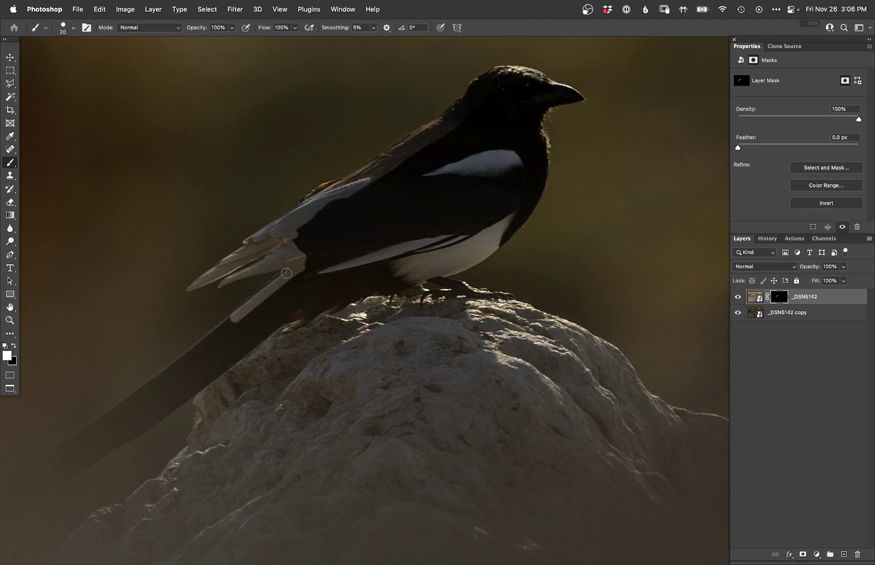
pyautogui.keyDown('shift'); pyautogui.click(216, 334); pyautogui.keyUp('shift')
pyautogui.scroll(-3, 178, 364)
pyautogui.hscroll(-3, 178, 364)
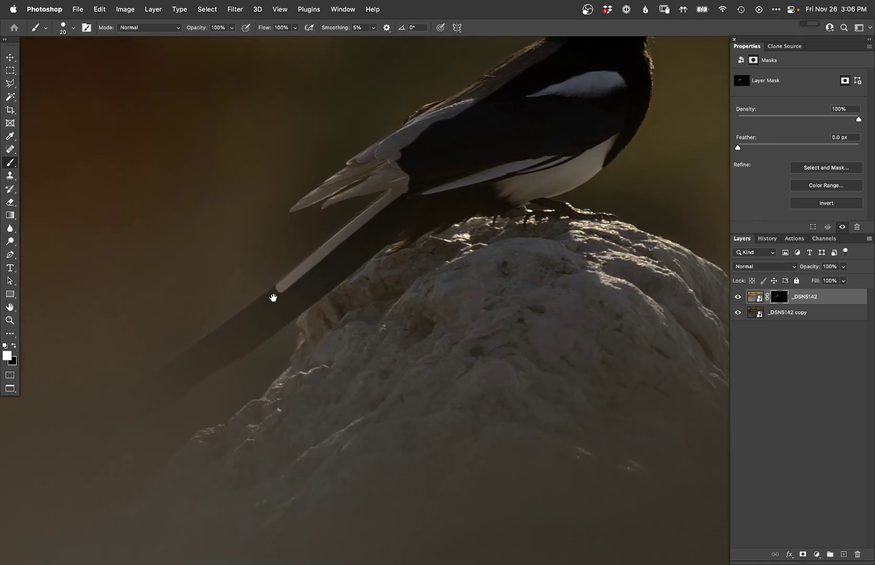
pyautogui.keyDown('shift'); pyautogui.click(193, 350); pyautogui.keyUp('shift')
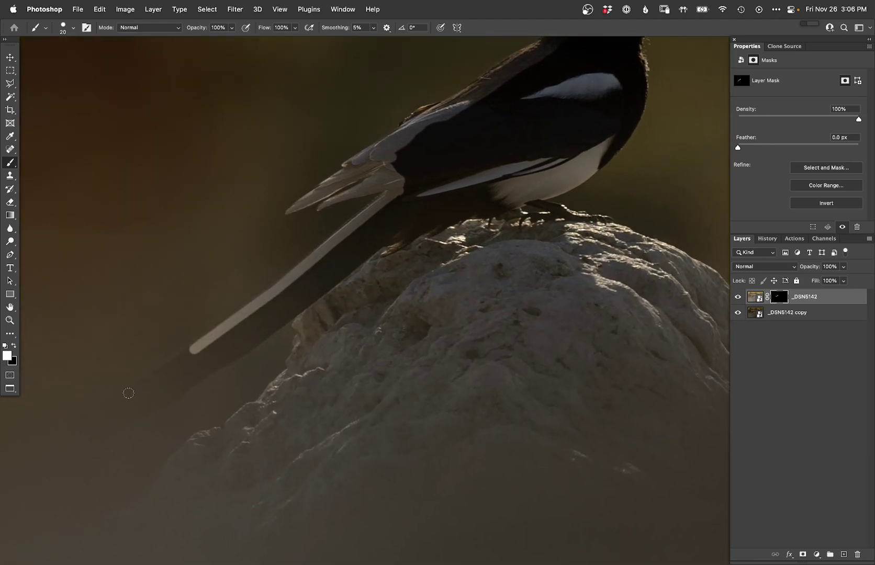
pyautogui.keyDown('shift'); pyautogui.click(115, 402); pyautogui.keyUp('shift')
# Step: Paint white on the mask around the tail tip and back along the tail's lower edge to the body
pyautogui.keyDown('shift'); pyautogui.click(137, 416); pyautogui.keyUp('shift')
pyautogui.moveTo(138, 417); pyautogui.dragTo(177, 392)
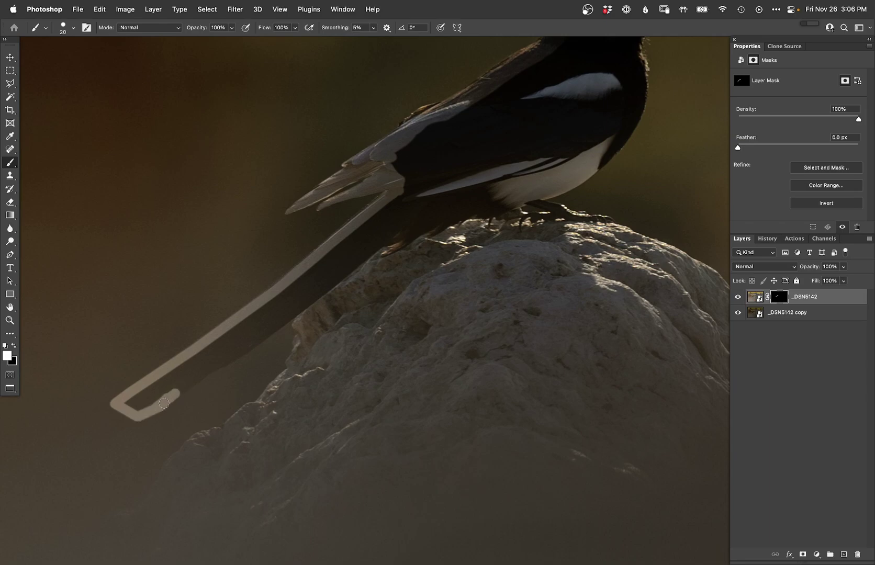
pyautogui.moveTo(188, 384); pyautogui.dragTo(280, 321)
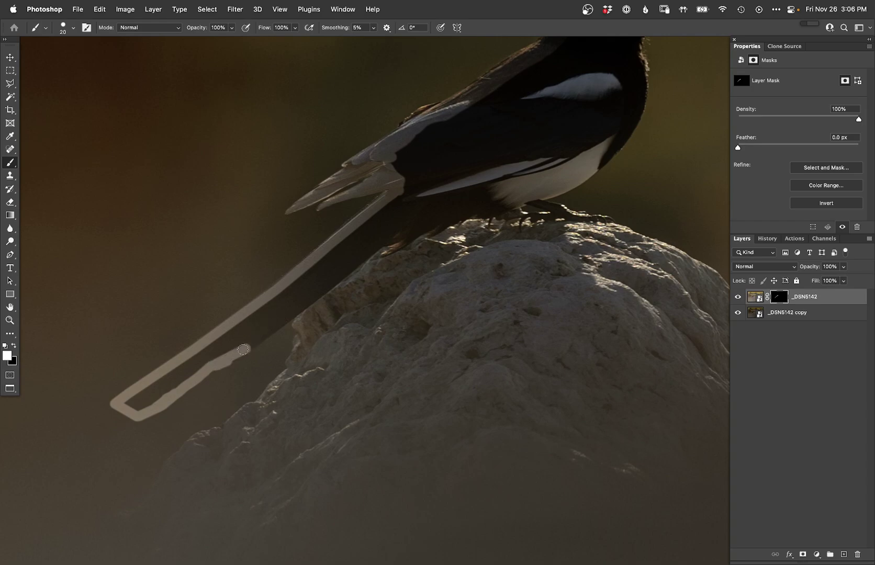
pyautogui.moveTo(276, 326); pyautogui.dragTo(279, 323)
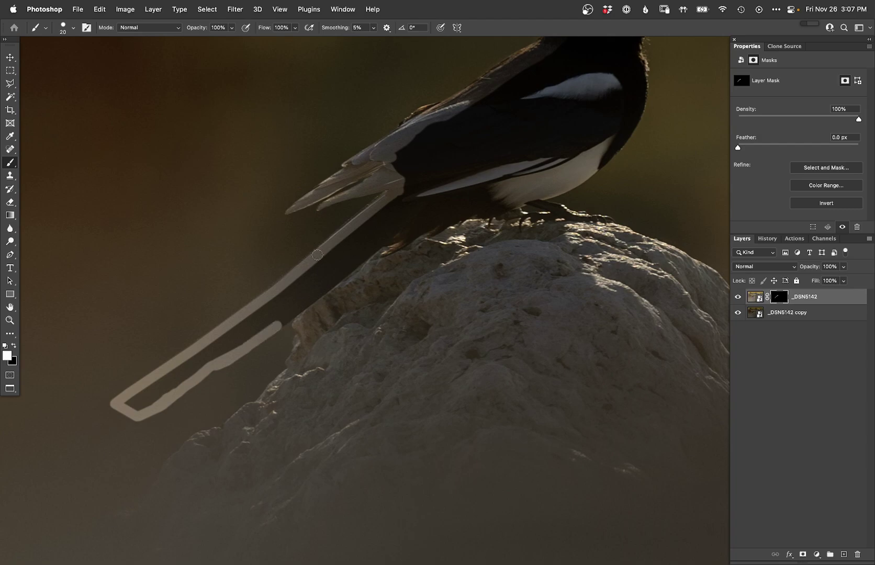
pyautogui.keyDown('shift'); pyautogui.click(311, 297); pyautogui.keyUp('shift')
pyautogui.keyDown('shift'); pyautogui.click(353, 265); pyautogui.keyUp('shift')
pyautogui.keyDown('shift'); pyautogui.click(381, 239); pyautogui.keyUp('shift')
# Step: Paint the bird's rump and rear underside white on the mask, using a larger brush and finishing at 27 px
pyautogui.moveTo(396, 228)
pyautogui.mouseDown()
pyautogui.moveTo(306, 296)
pyautogui.moveTo(340, 275)
pyautogui.moveTo(313, 284)
pyautogui.moveTo(379, 261)
pyautogui.moveTo(309, 302)
pyautogui.moveTo(368, 285)
pyautogui.mouseUp()
pyautogui.press(']')
pyautogui.press(']')
pyautogui.press(']')
pyautogui.press(']')
pyautogui.press('[')
pyautogui.press('[')
pyautogui.keyDown('ctrl'); pyautogui.keyDown('alt'); pyautogui.moveTo(374, 284); pyautogui.dragTo(408, 277); pyautogui.keyUp('alt'); pyautogui.keyUp('ctrl')
pyautogui.press('x')
pyautogui.press('x')
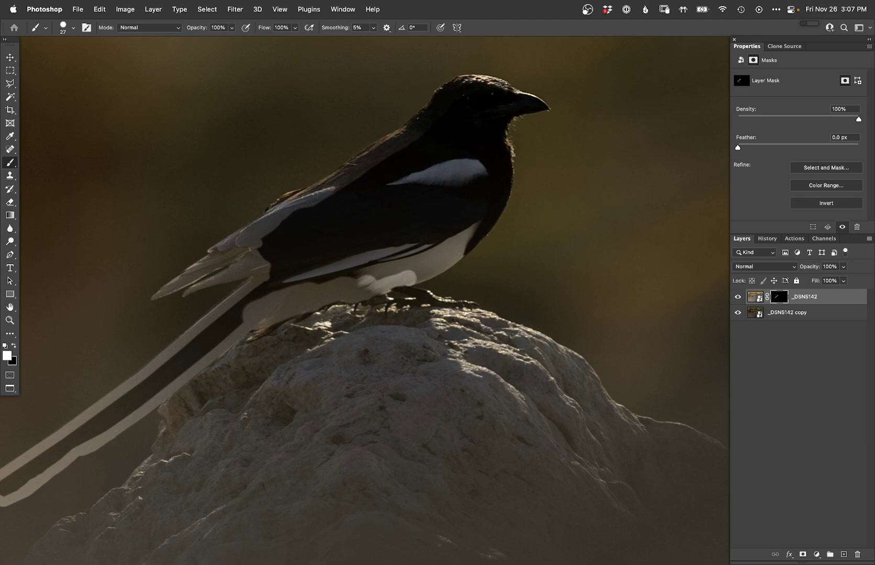
# Step: Paint the belly's lower edge white on the mask with a 27 px brush and clean the spill with black
pyautogui.moveTo(459, 224); pyautogui.dragTo(328, 292)
pyautogui.moveTo(318, 329)
pyautogui.mouseDown()
pyautogui.moveTo(326, 322)
pyautogui.moveTo(335, 333)
pyautogui.mouseUp()
pyautogui.press('x')
pyautogui.press('x')
pyautogui.press('x')
pyautogui.moveTo(344, 325); pyautogui.dragTo(349, 305)
pyautogui.press('x')
pyautogui.press('x')
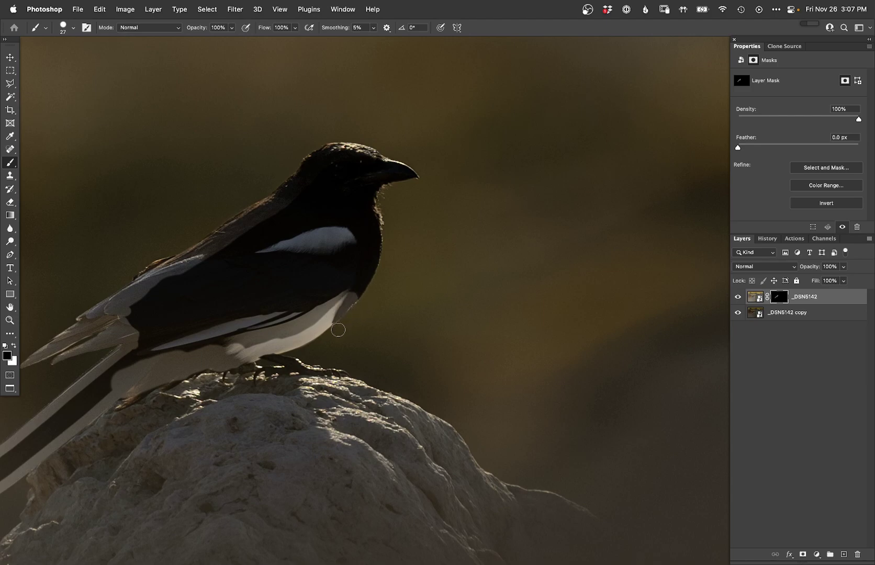
# Step: Paint the breast's front edge white on the mask up to the throat and trim the spill with black
pyautogui.moveTo(361, 306)
pyautogui.mouseDown()
pyautogui.moveTo(349, 319)
pyautogui.moveTo(352, 294)
pyautogui.moveTo(381, 245)
pyautogui.moveTo(356, 255)
pyautogui.moveTo(371, 261)
pyautogui.moveTo(374, 223)
pyautogui.mouseUp()
pyautogui.press('x')
pyautogui.press('x')
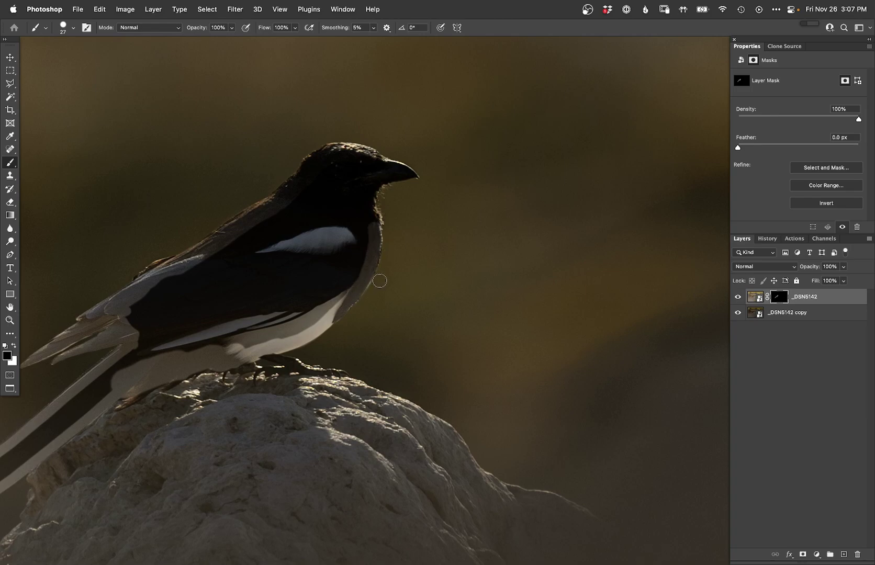
pyautogui.moveTo(363, 307); pyautogui.dragTo(317, 349)
pyautogui.press('x')
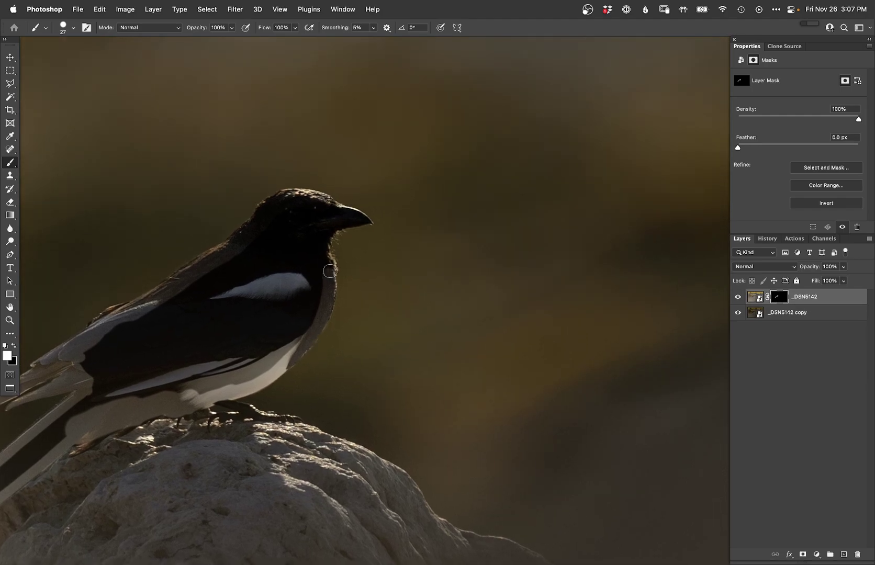
# Step: Paint the throat and beak white on the mask, refining the beak's outline with an 18 px brush
pyautogui.moveTo(338, 224); pyautogui.dragTo(376, 219)
pyautogui.press('x')
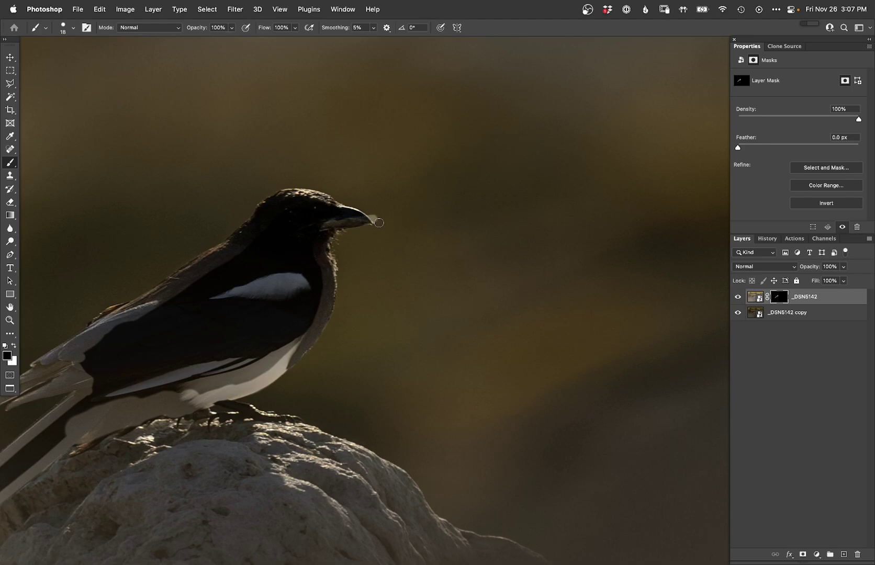
pyautogui.press('x')
pyautogui.moveTo(354, 212); pyautogui.dragTo(332, 208)
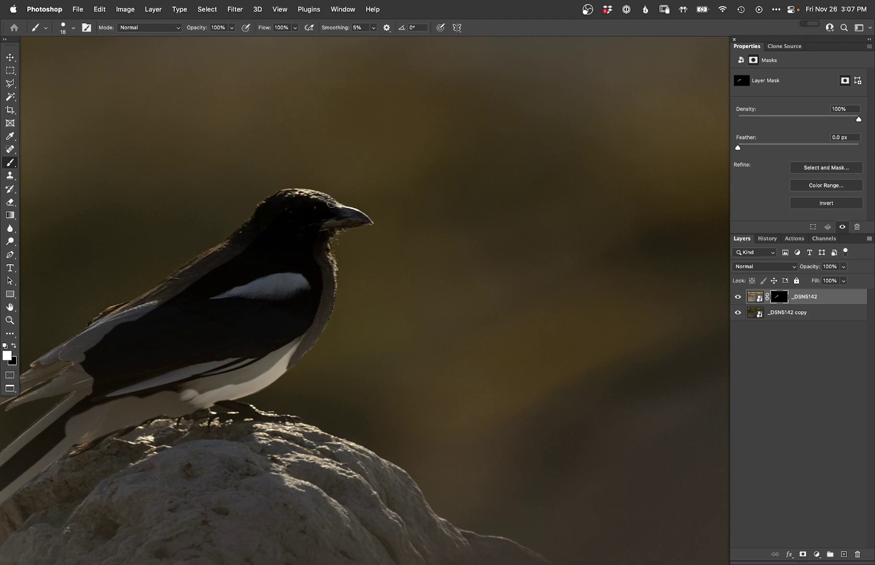
# Step: In the mask view, select the bird's black interior with the Magic Wand, expand it by 10 pixels and fill it with white
pyautogui.keyDown('alt'); pyautogui.click(779, 301); pyautogui.keyUp('alt')
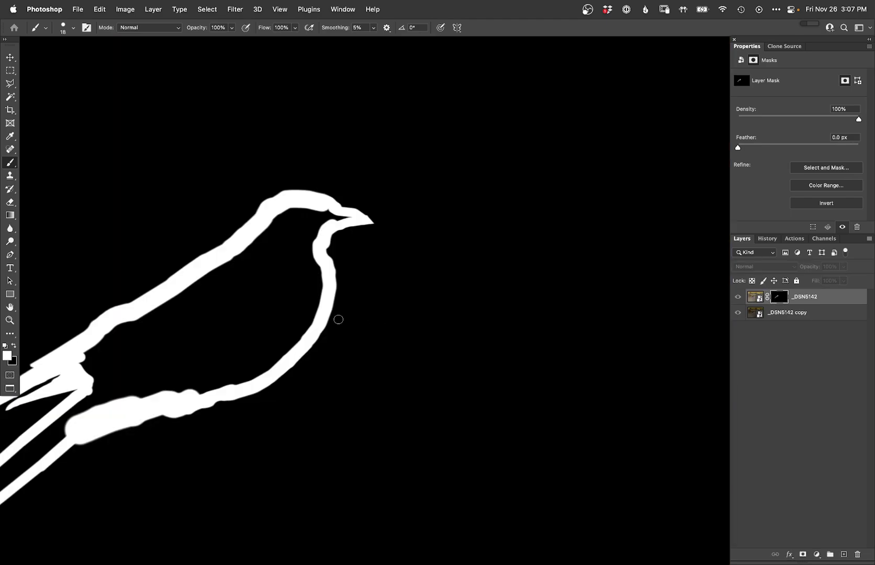
pyautogui.press('w')
pyautogui.click(267, 319)
pyautogui.press('super+shift+e')
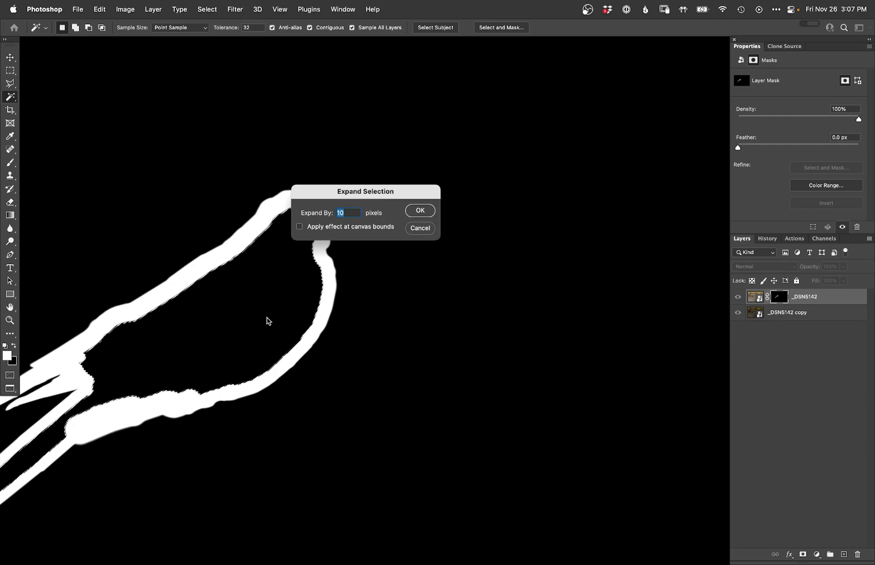
pyautogui.press('Return')
pyautogui.hotkey('alt', 'BackSpace')
pyautogui.press('super+d')
pyautogui.moveTo(372, 236); pyautogui.dragTo(573, 151)
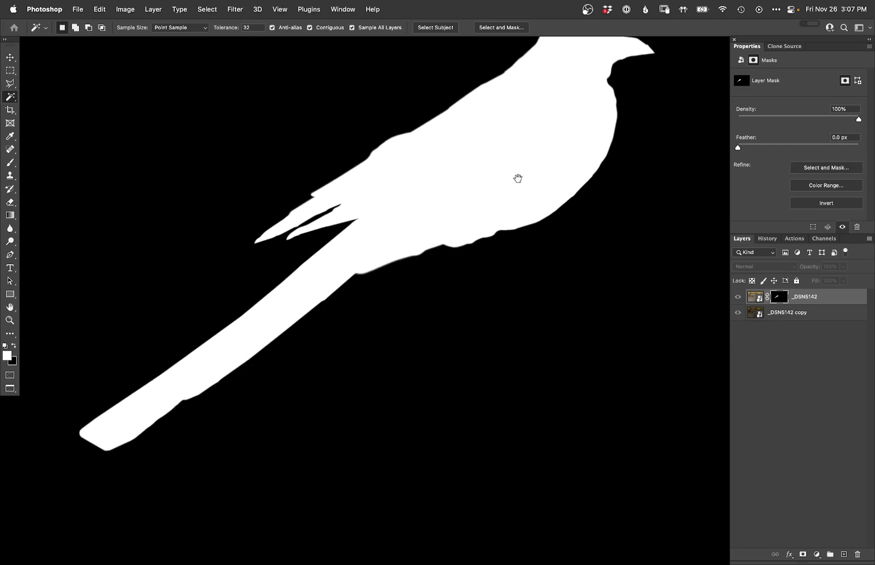
pyautogui.keyDown('alt'); pyautogui.click(779, 298); pyautogui.keyUp('alt')
pyautogui.keyDown('super'); pyautogui.click(780, 300); pyautogui.keyUp('super')
pyautogui.press('super+shift+m')
pyautogui.press('Escape')
pyautogui.press('super+d')
# Step: Fade the tail tip on the _DSN5142 mask by painting black with a soft 469 px brush
pyautogui.press('b')
pyautogui.click(780, 296)
pyautogui.keyDown('alt'); pyautogui.click(260, 335); pyautogui.keyUp('alt')
pyautogui.keyDown('alt'); pyautogui.click(260, 335); pyautogui.keyUp('alt')
pyautogui.rightClick(210, 361)
pyautogui.doubleClick(229, 450)
pyautogui.moveTo(186, 447); pyautogui.dragTo(233, 446)
pyautogui.press('x')
pyautogui.moveTo(150, 338)
pyautogui.mouseDown()
pyautogui.moveTo(264, 502)
pyautogui.moveTo(208, 390)
pyautogui.mouseUp()
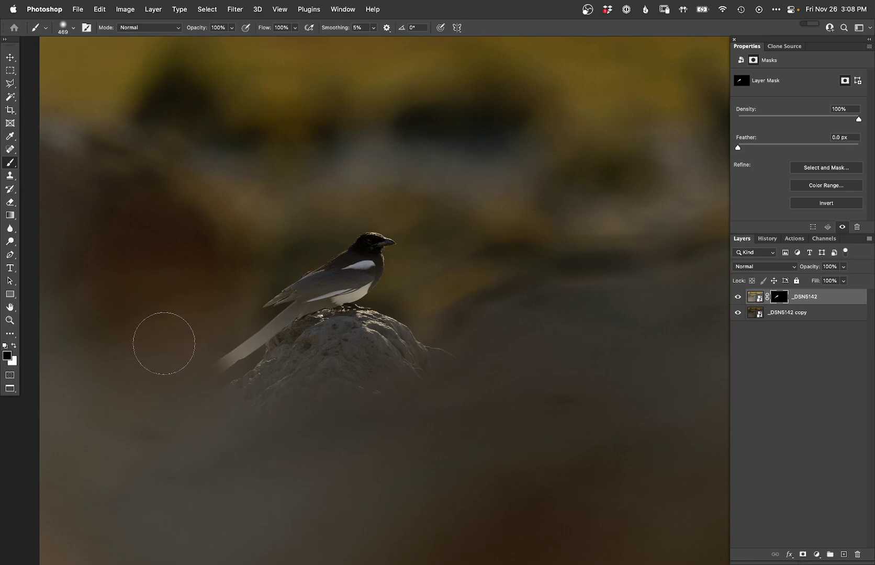
# Step: Load the bird mask as a selection and store it in a hidden adjustment layer named "selection"
pyautogui.keyDown('ctrl'); pyautogui.click(778, 297); pyautogui.keyUp('ctrl')
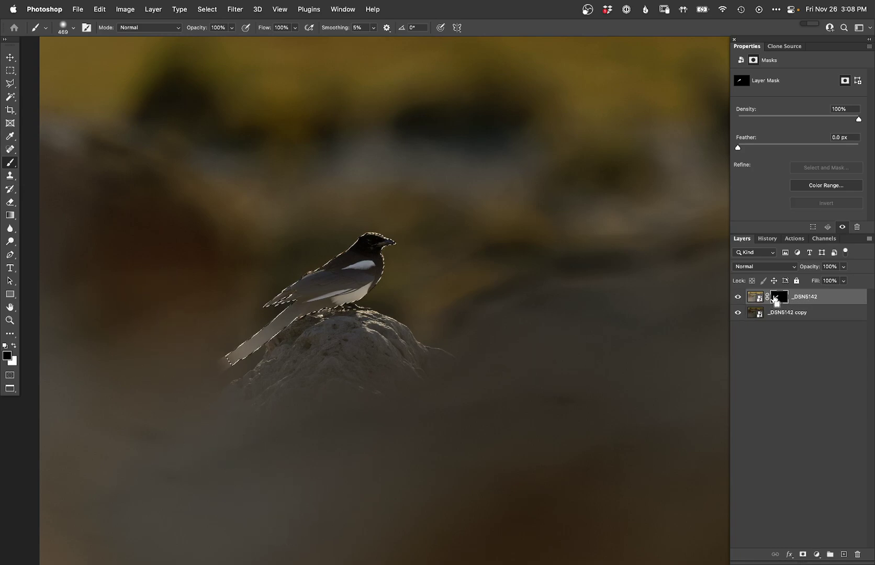
pyautogui.hotkey('ctrl', 'shift', 'n')
pyautogui.write('selection')
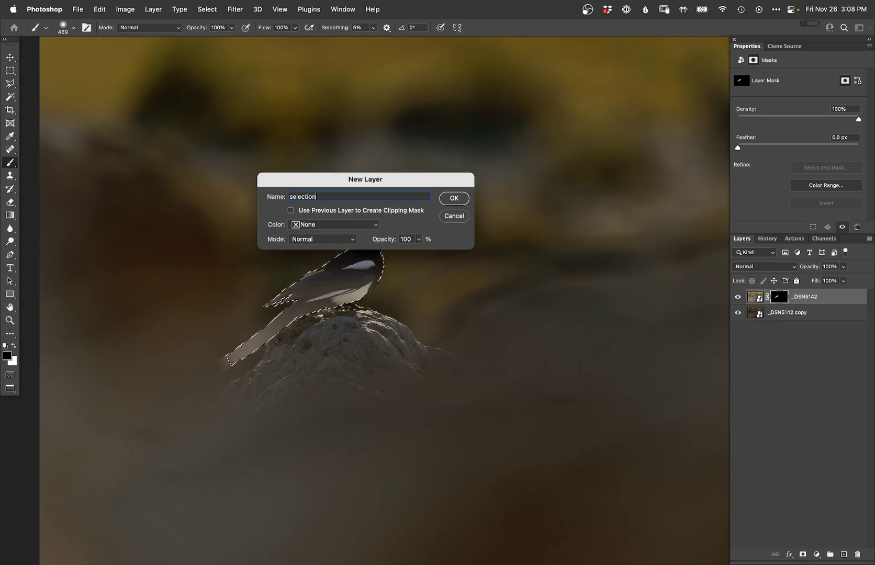
pyautogui.press('Return')
pyautogui.click(737, 297)
# Step: Fill the _DSN5142 layer's mask completely with black and enlarge the brush to 672 px
pyautogui.click(779, 313)
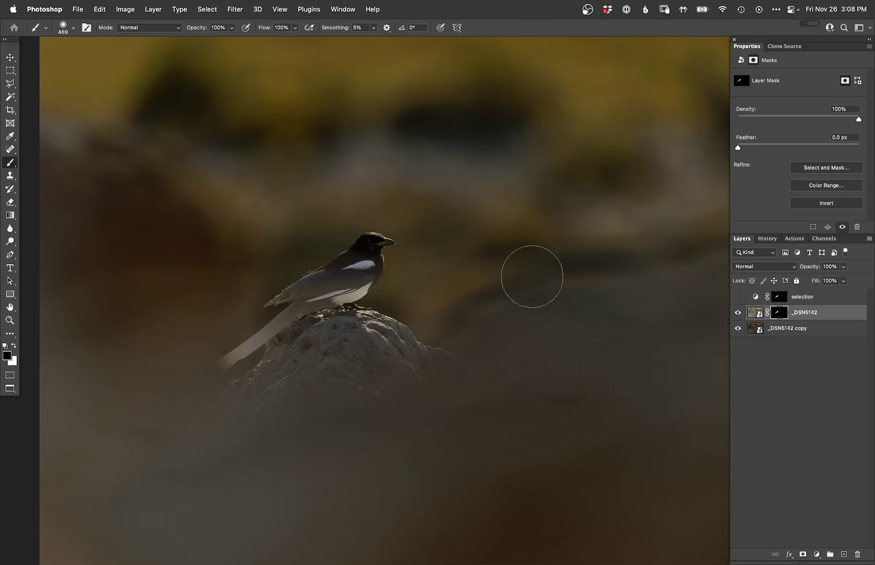
pyautogui.press(']')
pyautogui.press(']')
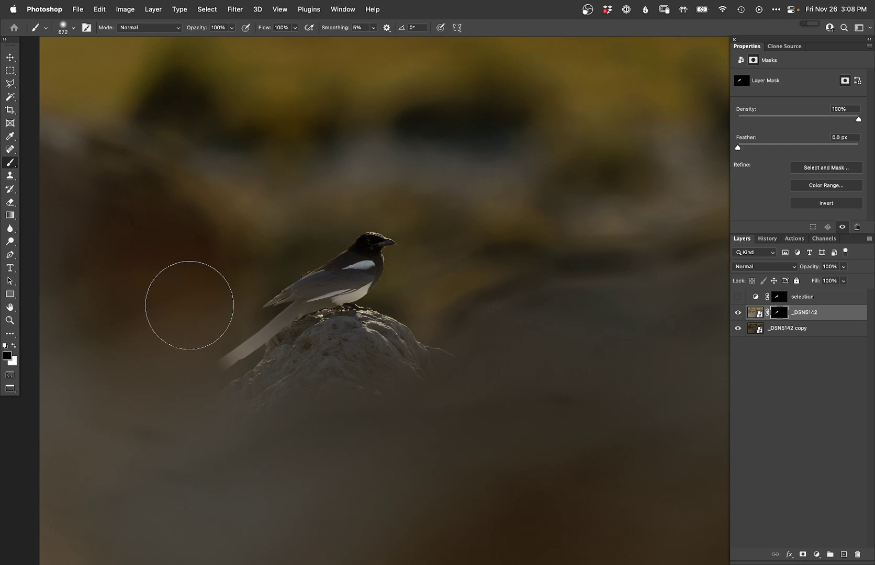
pyautogui.hotkey('ctrl', 'BackSpace')
pyautogui.hotkey('alt', 'BackSpace')
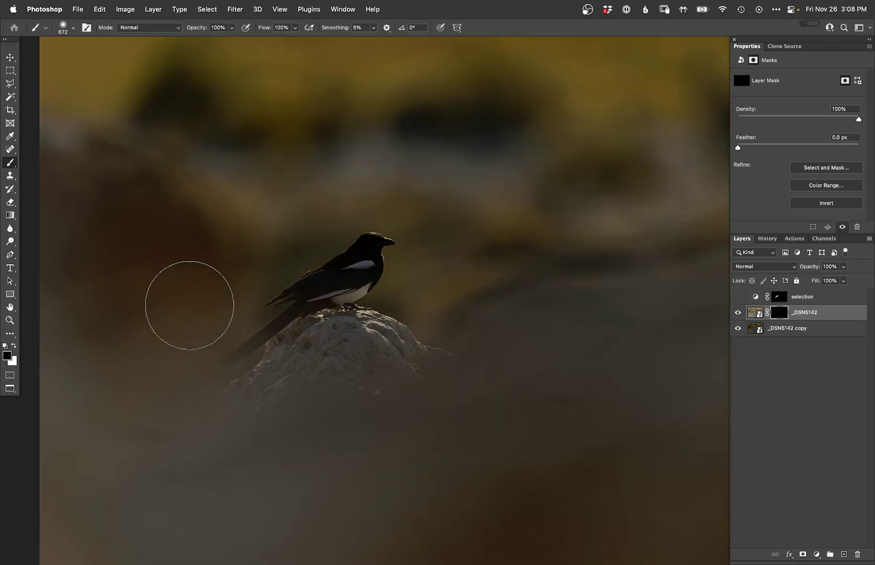
# Step: Load the saved bird selection with its edges hidden, softly paint the _DSN5142 mask white over the head and wing, and deselect
pyautogui.keyDown('super'); pyautogui.click(778, 300); pyautogui.keyUp('super')
pyautogui.press('super+h')
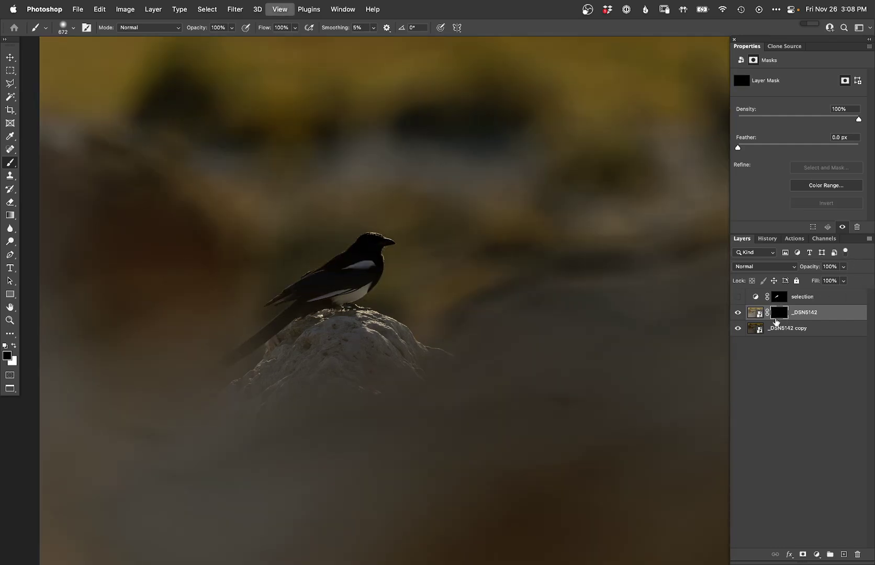
pyautogui.press('x')
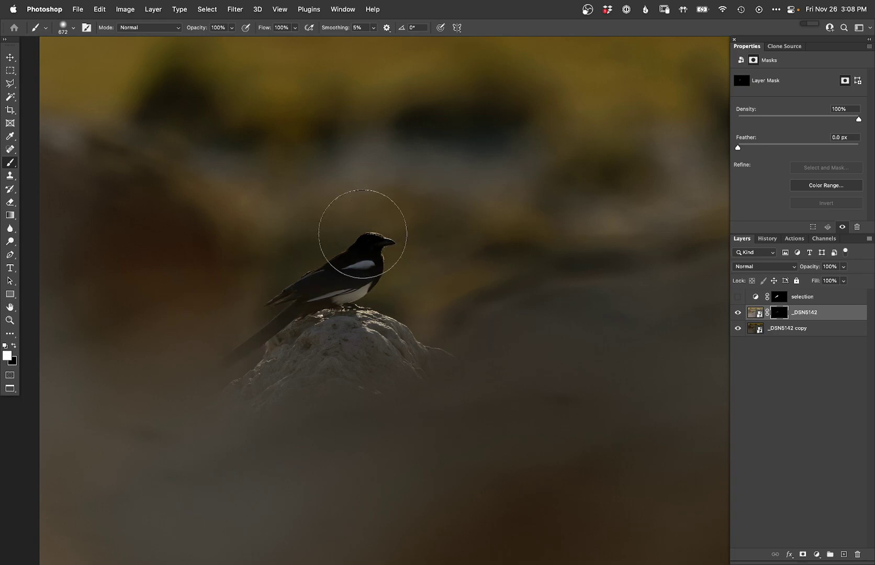
pyautogui.moveTo(390, 246); pyautogui.dragTo(338, 239)
pyautogui.moveTo(372, 259)
pyautogui.mouseDown()
pyautogui.moveTo(357, 253)
pyautogui.moveTo(347, 256)
pyautogui.moveTo(367, 262)
pyautogui.moveTo(306, 278)
pyautogui.moveTo(337, 297)
pyautogui.mouseUp()
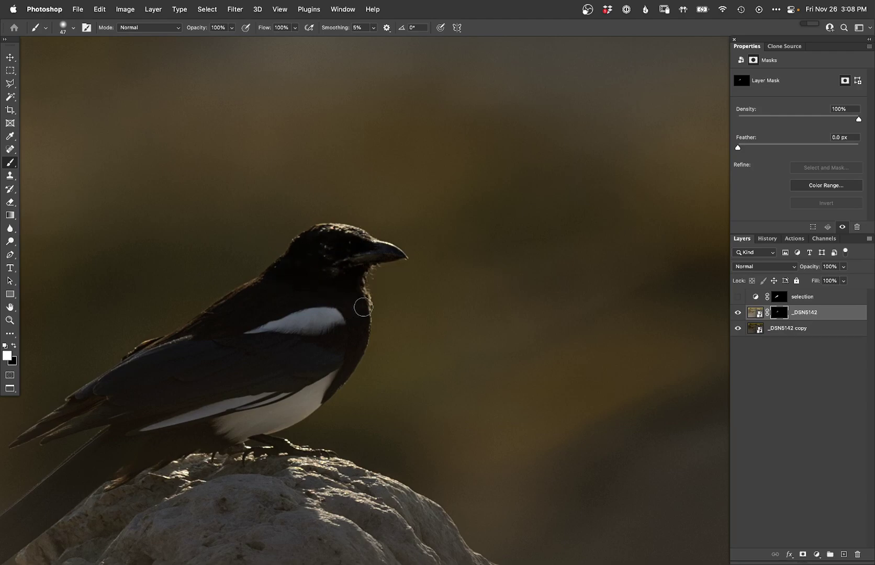
pyautogui.moveTo(235, 369); pyautogui.dragTo(381, 338)
pyautogui.moveTo(436, 336); pyautogui.dragTo(447, 336)
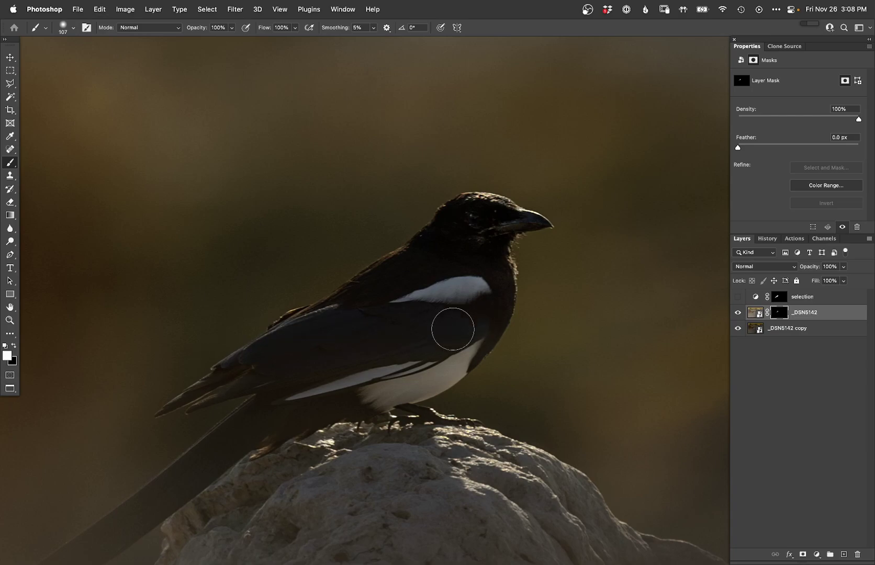
pyautogui.press('super+d')
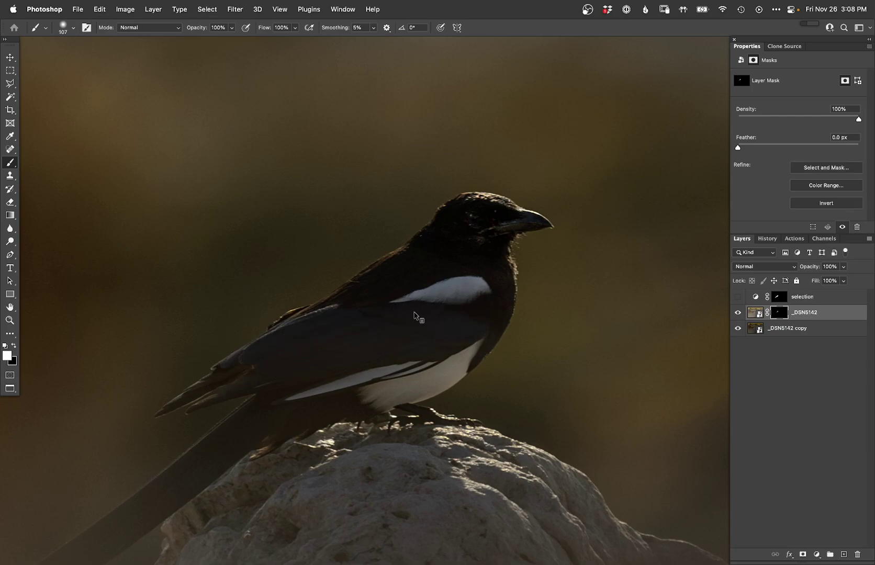
# Step: Add a Curves layer with the black point input at 17 and the upper midtones raised, and invert its mask
pyautogui.press('super+m')
pyautogui.press('Return')
pyautogui.moveTo(759, 207); pyautogui.dragTo(764, 207)
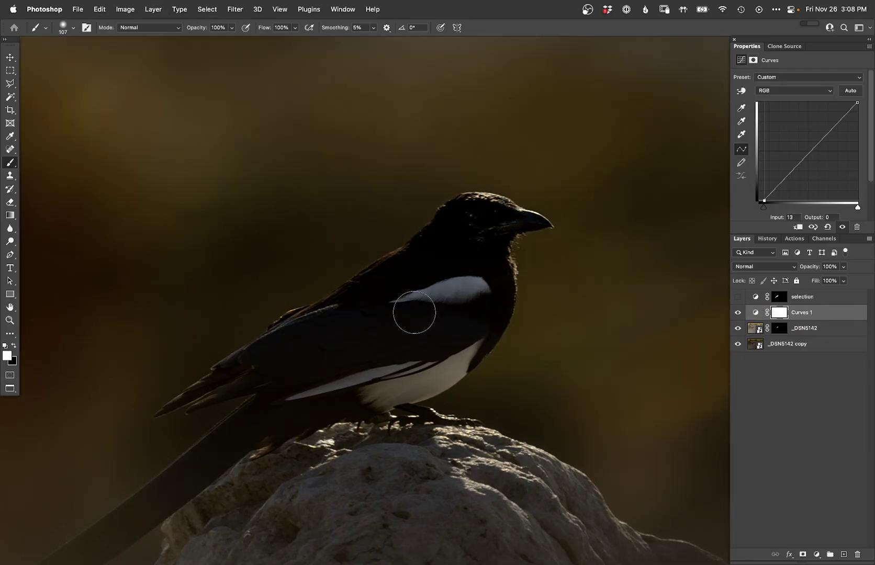
pyautogui.click(824, 123)
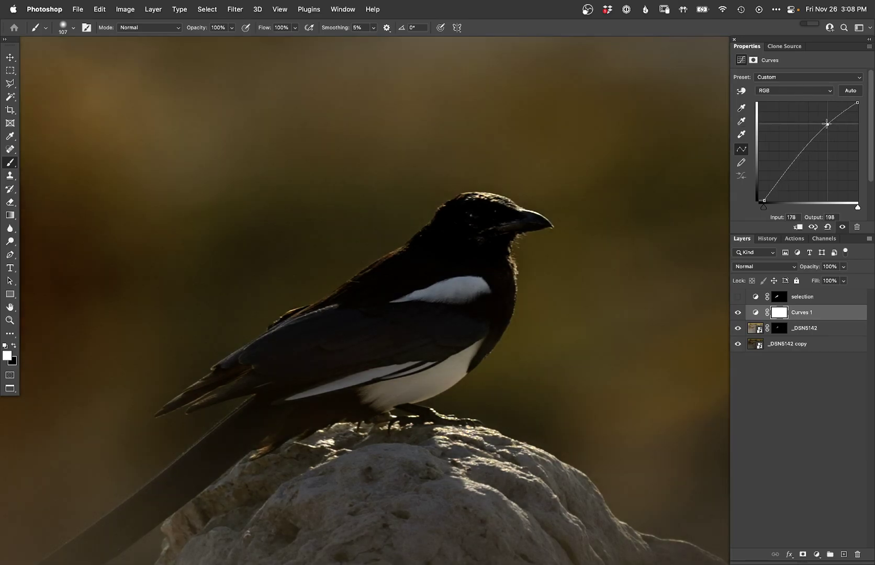
pyautogui.moveTo(824, 123); pyautogui.dragTo(821, 121)
pyautogui.press('-')
pyautogui.press('Right')
pyautogui.press('Right')
pyautogui.press('Right')
pyautogui.press('Right')
pyautogui.press('super+i')
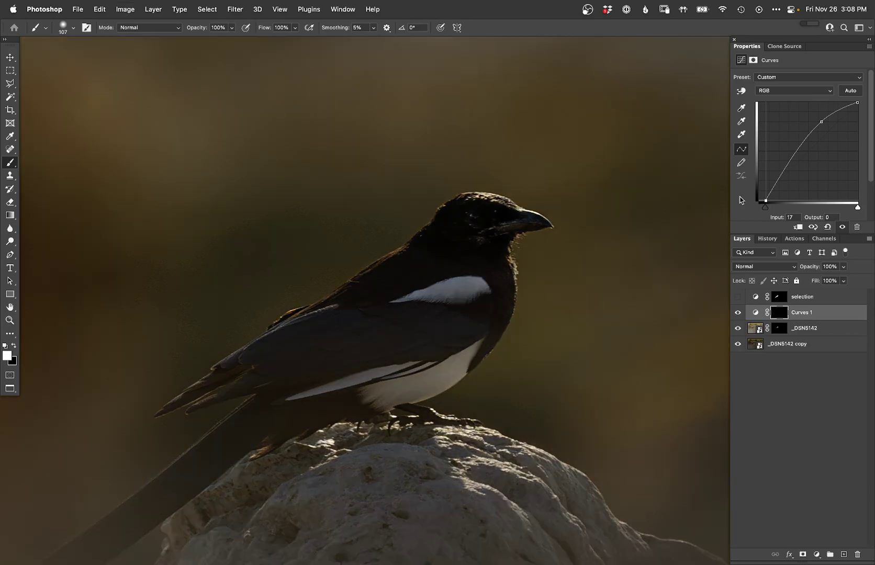
# Step: Load the saved bird selection and paint the Curves 1 mask white over the wing and belly with a 153 px brush
pyautogui.click(779, 312)
pyautogui.press(']')
pyautogui.press(']')
pyautogui.moveTo(440, 328)
pyautogui.mouseDown()
pyautogui.moveTo(151, 383)
pyautogui.moveTo(396, 337)
pyautogui.mouseUp()
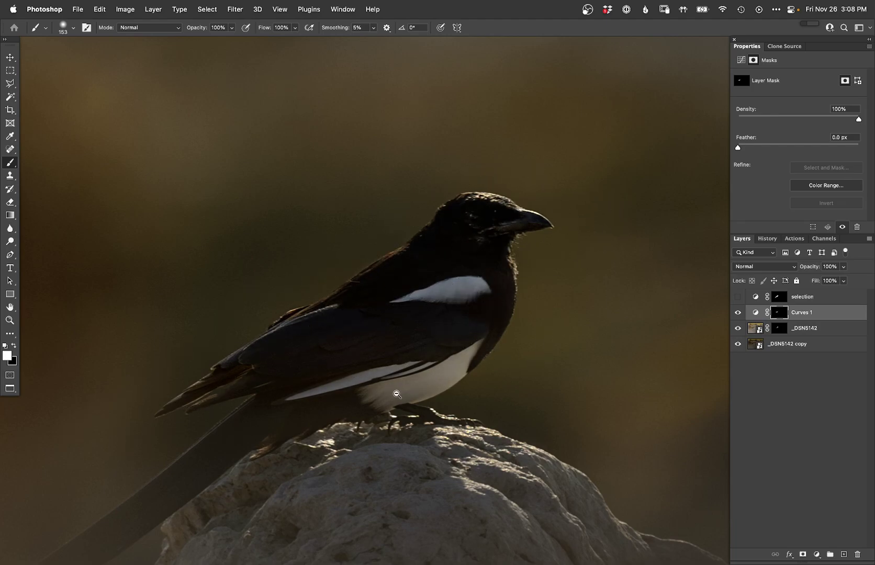
pyautogui.moveTo(457, 372); pyautogui.dragTo(356, 424)
pyautogui.moveTo(356, 424); pyautogui.dragTo(400, 346)
# Step: Reload the bird selection with hidden edges, paint the Curves 1 mask white over the tail with a 400 px brush, and deselect
pyautogui.press(']')
pyautogui.press(']')
pyautogui.press(']')
pyautogui.press(']')
pyautogui.press(']')
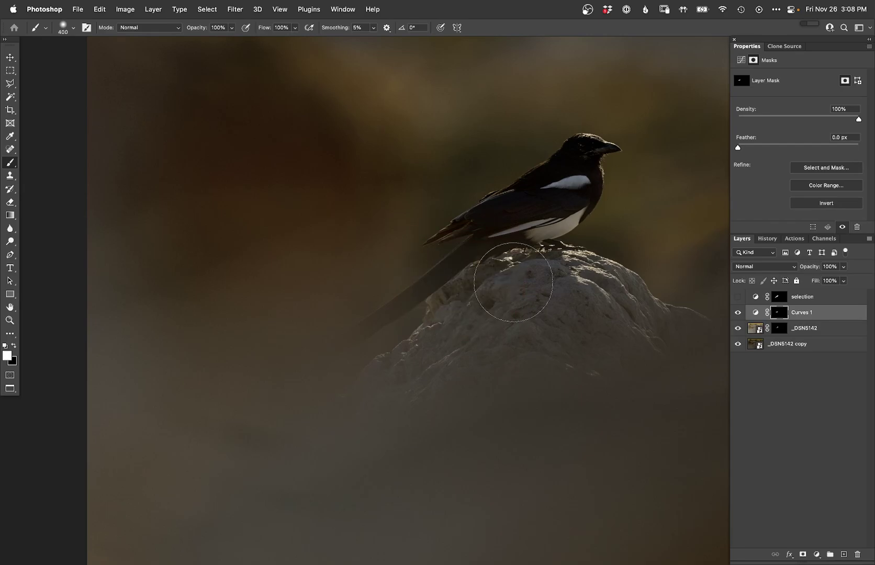
pyautogui.keyDown('super'); pyautogui.click(779, 300); pyautogui.keyUp('super')
pyautogui.press('super+h')
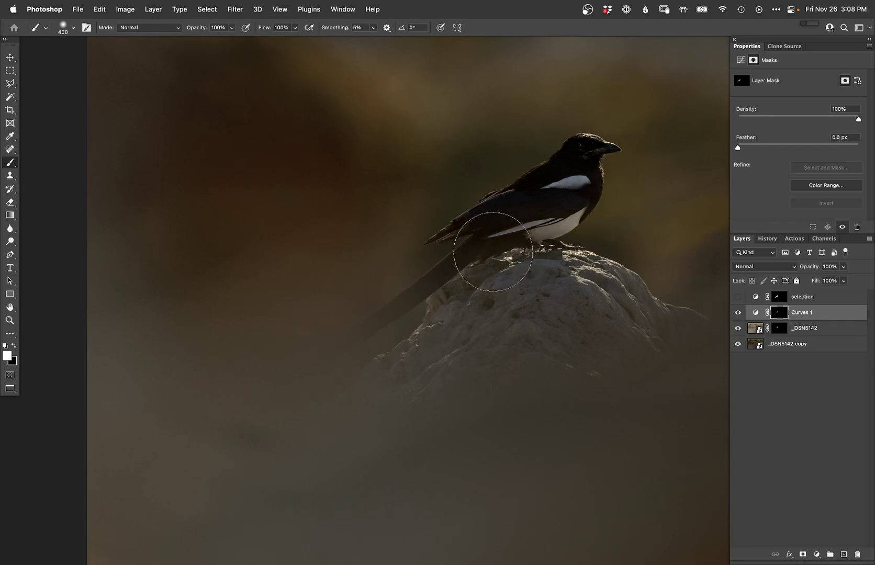
pyautogui.press('super+d')
# Step: Add a Burn adjustment layer with a black mask, enlarge the brush to 1069 px and load the saved bird selection
pyautogui.keyDown('alt'); pyautogui.click(491, 316); pyautogui.keyUp('alt')
pyautogui.moveTo(483, 365); pyautogui.dragTo(371, 387)
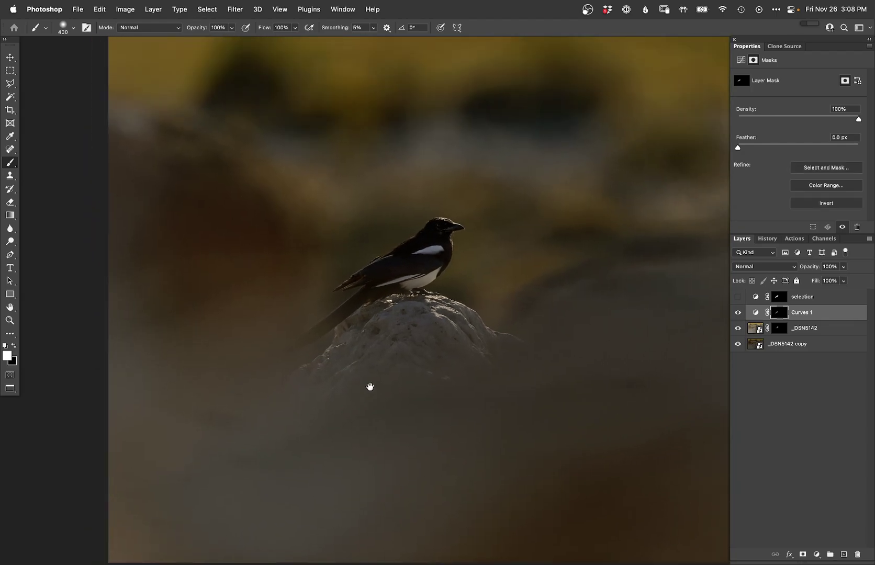
pyautogui.keyDown('alt'); pyautogui.click(411, 360); pyautogui.keyUp('alt')
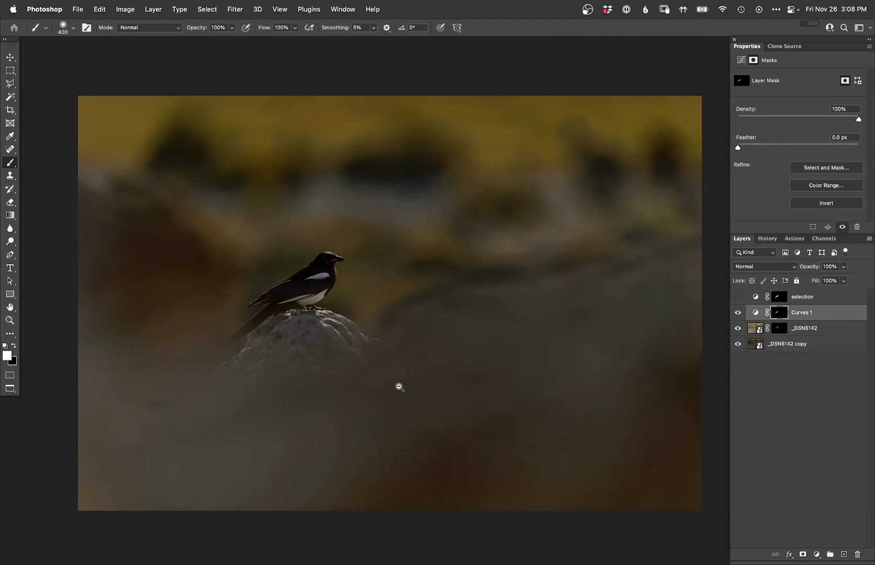
pyautogui.keyDown('alt'); pyautogui.click(399, 385); pyautogui.keyUp('alt')
pyautogui.press('F3')
pyautogui.moveTo(461, 374)
pyautogui.mouseDown()
pyautogui.moveTo(550, 369)
pyautogui.moveTo(505, 369)
pyautogui.mouseUp()
pyautogui.click(780, 311)
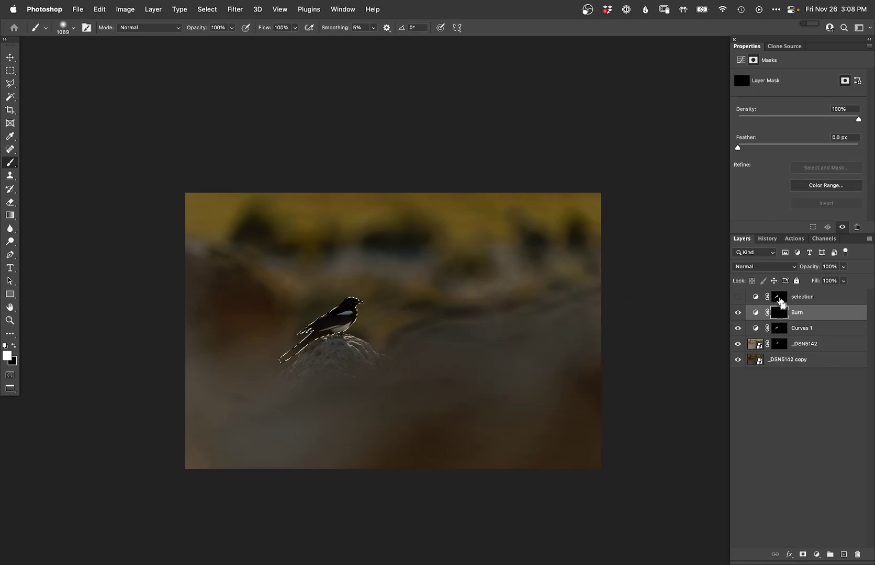
# Step: Paint white on the Burn mask over the foreground rocks and the bright background areas with progressively smaller brushes
pyautogui.moveTo(394, 388)
pyautogui.mouseDown()
pyautogui.moveTo(267, 450)
pyautogui.moveTo(203, 430)
pyautogui.moveTo(166, 391)
pyautogui.moveTo(336, 404)
pyautogui.moveTo(175, 384)
pyautogui.moveTo(264, 450)
pyautogui.mouseUp()
pyautogui.moveTo(236, 226); pyautogui.dragTo(244, 226)
pyautogui.moveTo(143, 202)
pyautogui.mouseDown()
pyautogui.moveTo(684, 211)
pyautogui.moveTo(356, 197)
pyautogui.moveTo(65, 251)
pyautogui.moveTo(393, 265)
pyautogui.mouseUp()
pyautogui.moveTo(385, 265)
pyautogui.mouseDown()
pyautogui.moveTo(294, 261)
pyautogui.moveTo(287, 273)
pyautogui.moveTo(295, 273)
pyautogui.moveTo(268, 264)
pyautogui.mouseUp()
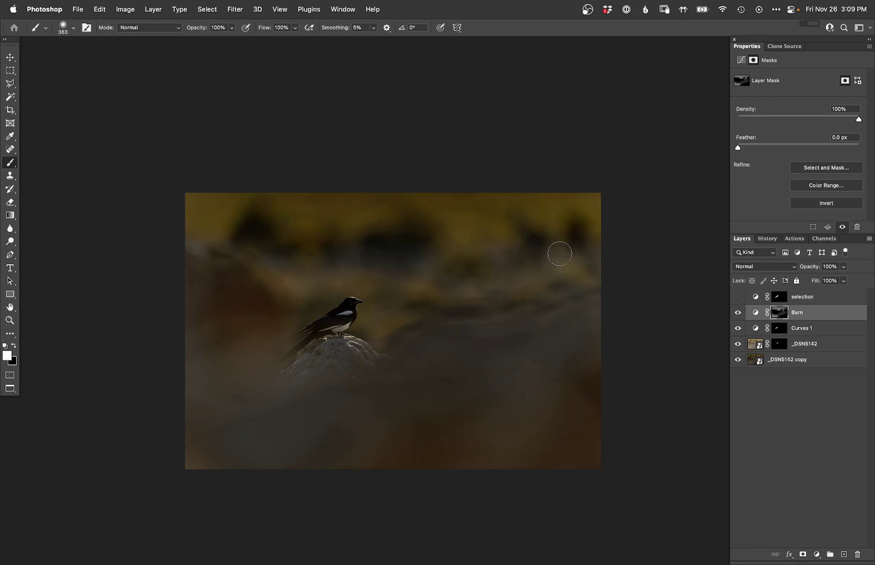
pyautogui.moveTo(202, 258)
pyautogui.mouseDown()
pyautogui.moveTo(172, 244)
pyautogui.moveTo(187, 246)
pyautogui.moveTo(174, 251)
pyautogui.mouseUp()
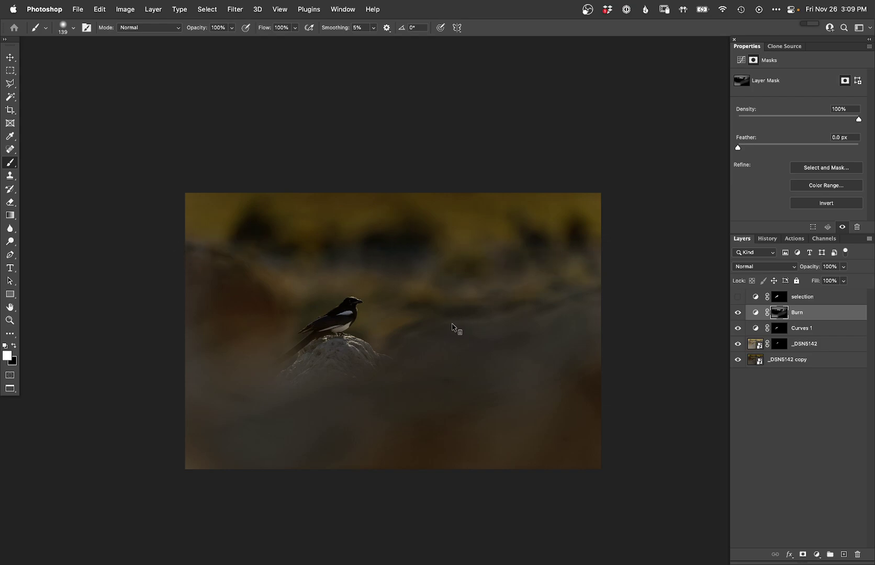
# Step: Add a Curves layer that lowers the Blue channel to output 170 at input 187, and invert its mask
pyautogui.press('super+shift+m')
pyautogui.press('Return')
pyautogui.hotkey('alt', '5')
pyautogui.hotkey('alt', '3')
pyautogui.click(827, 130)
pyautogui.hotkey('alt', '5')
pyautogui.moveTo(827, 130); pyautogui.dragTo(831, 135)
pyautogui.press('super+i')
# Step: Paint white on the Curves 2 mask over the bluish haze in the background above the bird with a 303 px brush
pyautogui.moveTo(315, 268); pyautogui.dragTo(326, 268)
pyautogui.moveTo(272, 264); pyautogui.dragTo(175, 249)
pyautogui.press('x')
pyautogui.press('x')
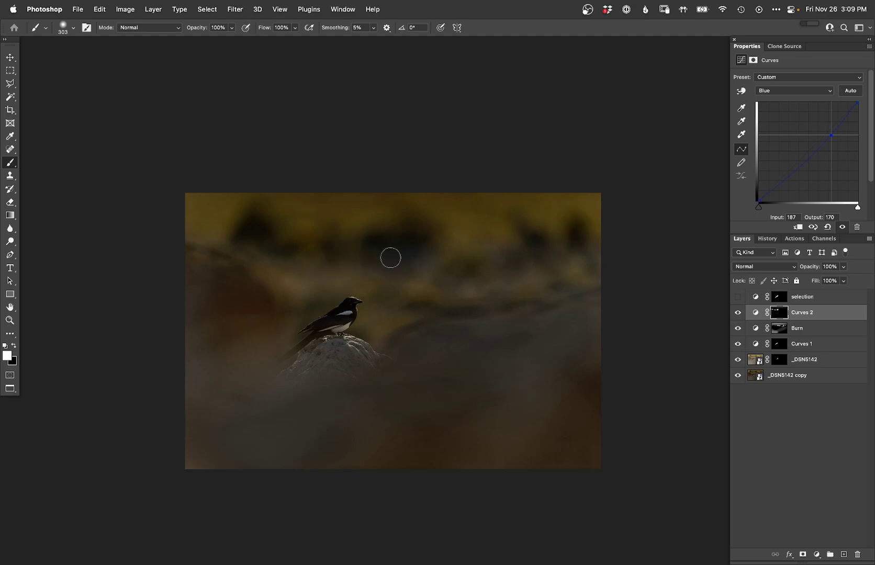
pyautogui.moveTo(412, 253); pyautogui.dragTo(386, 248)
# Step: Paint white on the Curves 2 mask over the blurred foreground rocks with broad strokes of a 1054 px brush
pyautogui.moveTo(522, 320)
pyautogui.mouseDown()
pyautogui.moveTo(581, 338)
pyautogui.moveTo(437, 350)
pyautogui.moveTo(505, 372)
pyautogui.moveTo(352, 405)
pyautogui.moveTo(281, 435)
pyautogui.moveTo(219, 368)
pyautogui.moveTo(199, 388)
pyautogui.mouseUp()
pyautogui.moveTo(612, 335)
pyautogui.mouseDown()
pyautogui.moveTo(158, 409)
pyautogui.moveTo(98, 385)
pyautogui.mouseUp()
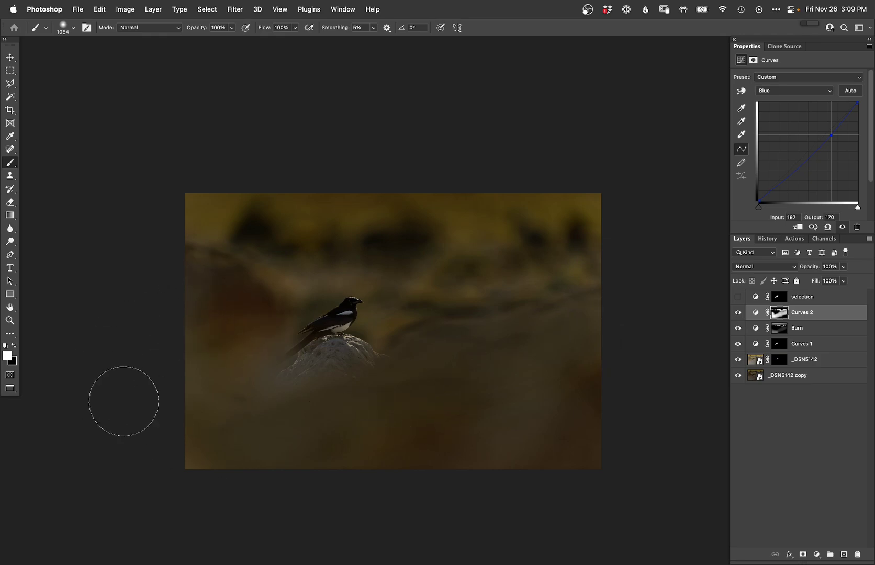
pyautogui.moveTo(601, 330)
pyautogui.mouseDown()
pyautogui.moveTo(390, 418)
pyautogui.moveTo(271, 396)
pyautogui.mouseUp()
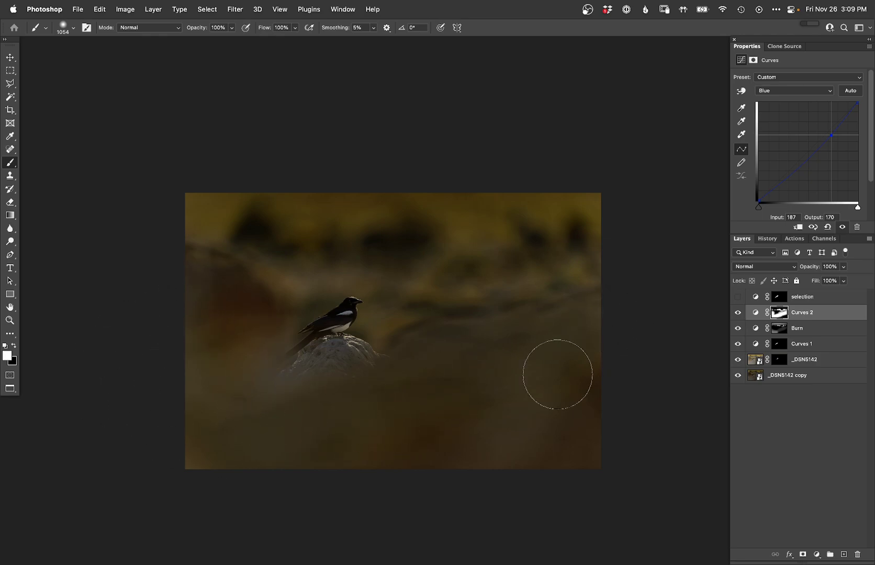
# Step: Examine the foreground rocks at closer magnification to check the color blending of the Curves 2 mask
pyautogui.keyDown('super'); pyautogui.click(388, 398); pyautogui.keyUp('super')
pyautogui.keyDown('super'); pyautogui.click(389, 398); pyautogui.keyUp('super')
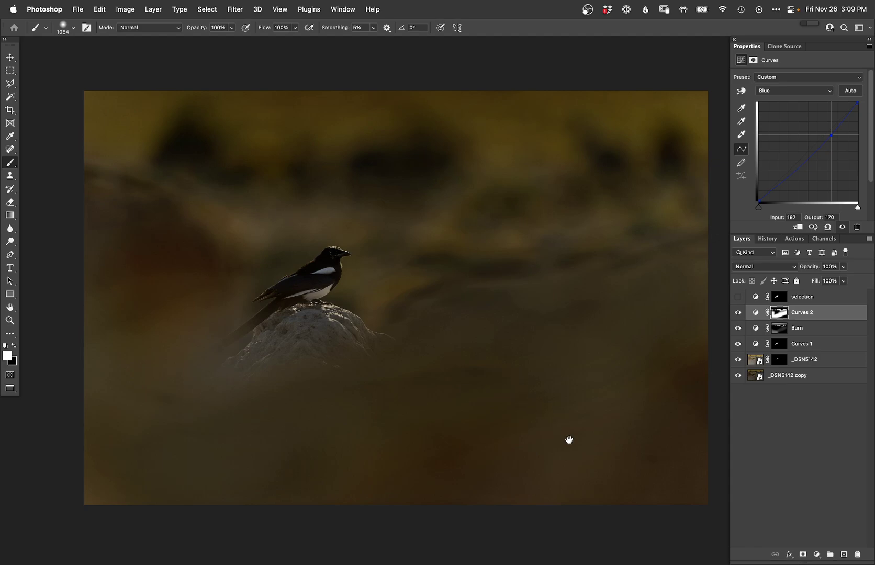
pyautogui.press('super+plus')
pyautogui.moveTo(462, 390)
pyautogui.mouseDown()
pyautogui.moveTo(367, 323)
pyautogui.moveTo(344, 194)
pyautogui.mouseUp()
pyautogui.moveTo(514, 331); pyautogui.dragTo(420, 305)
pyautogui.moveTo(442, 363); pyautogui.dragTo(430, 381)
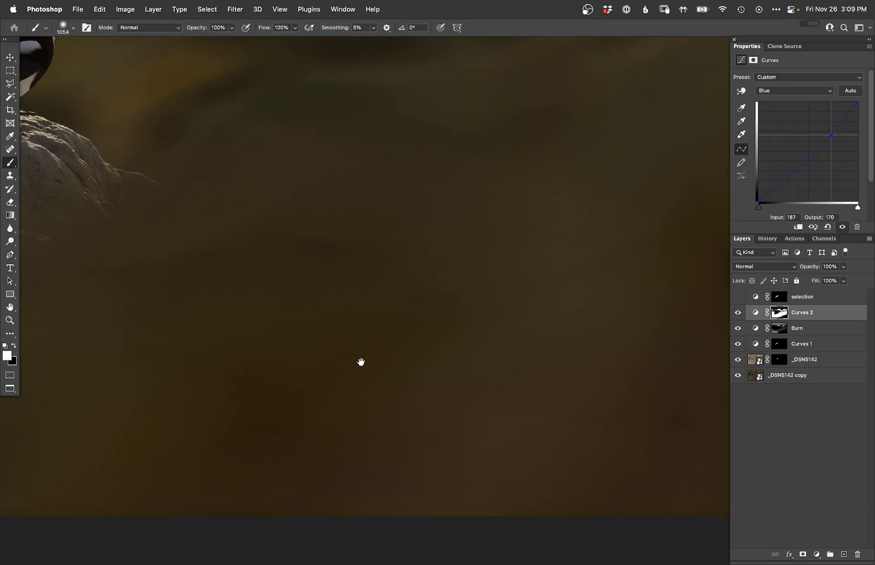
pyautogui.moveTo(363, 360); pyautogui.dragTo(283, 414)
pyautogui.press('super+0')
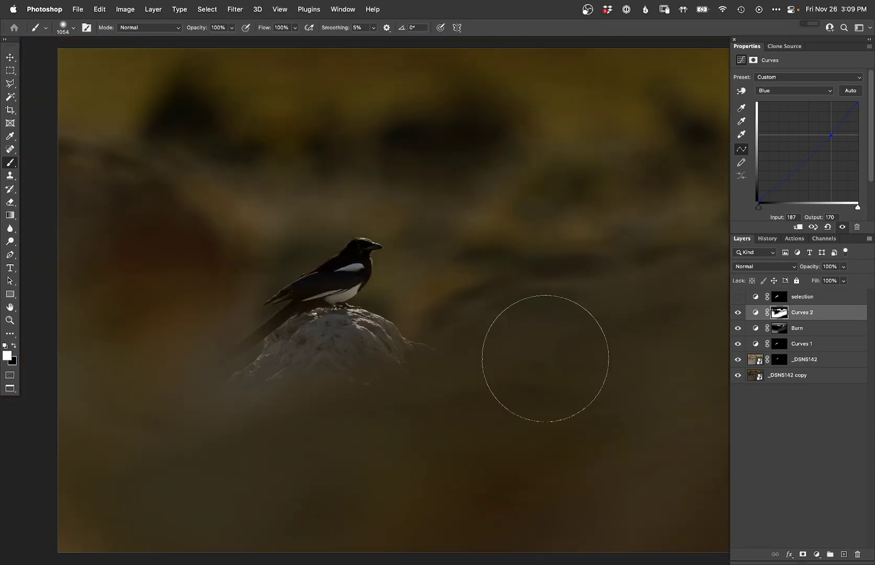
# Step: Touch up the Curves 2 mask in white over the foreground beside the rock perch with a 501 px brush
pyautogui.scroll(-3, 582, 432)
pyautogui.moveTo(503, 381); pyautogui.dragTo(449, 382)
pyautogui.moveTo(499, 400); pyautogui.dragTo(474, 395)
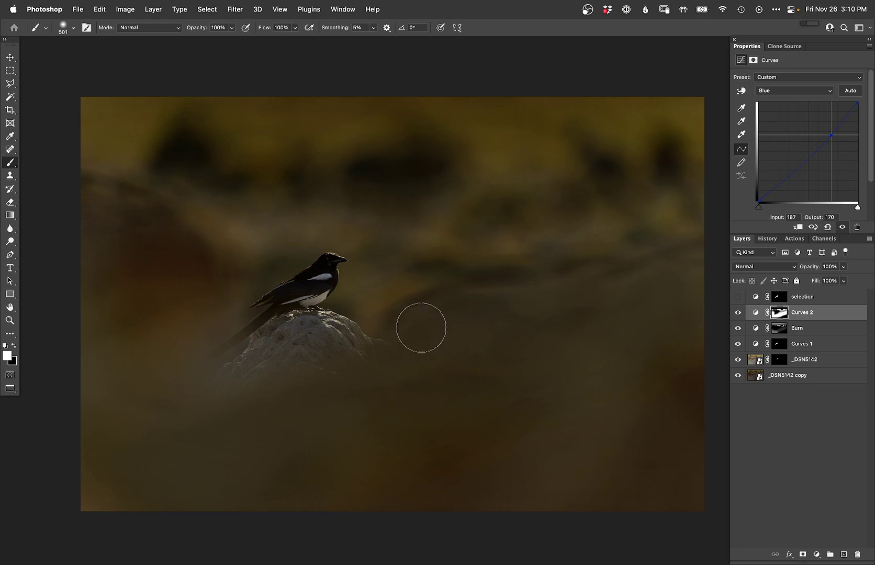
# Step: Add a Dodge adjustment layer with a black mask and paint white over the bird's eye with a 4 px brush
pyautogui.press('F2')
pyautogui.keyDown('super'); pyautogui.click(299, 271); pyautogui.keyUp('super')
pyautogui.keyDown('super'); pyautogui.click(299, 271); pyautogui.keyUp('super')
pyautogui.keyDown('super'); pyautogui.click(298, 272); pyautogui.keyUp('super')
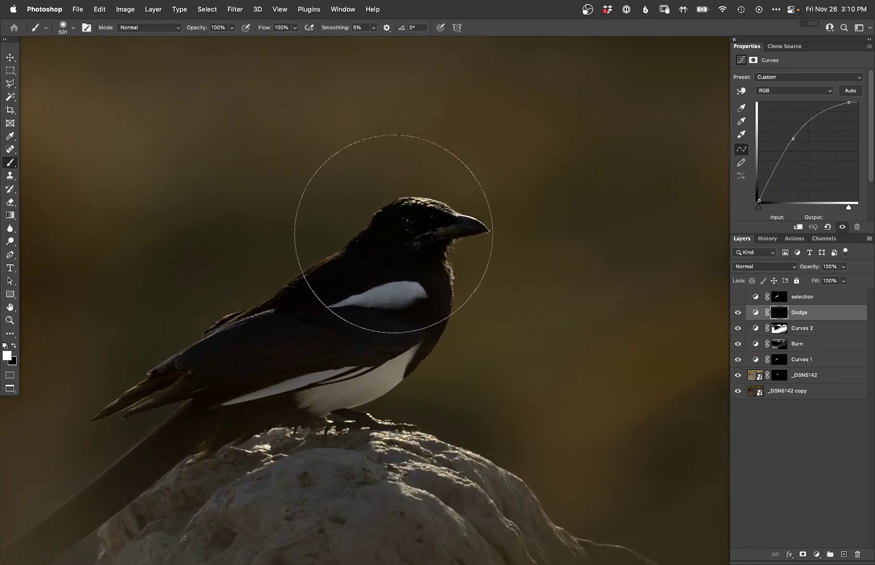
pyautogui.rightClick(411, 231)
pyautogui.click(428, 328)
pyautogui.moveTo(398, 229)
pyautogui.mouseDown()
pyautogui.moveTo(375, 228)
pyautogui.moveTo(410, 222)
pyautogui.mouseUp()
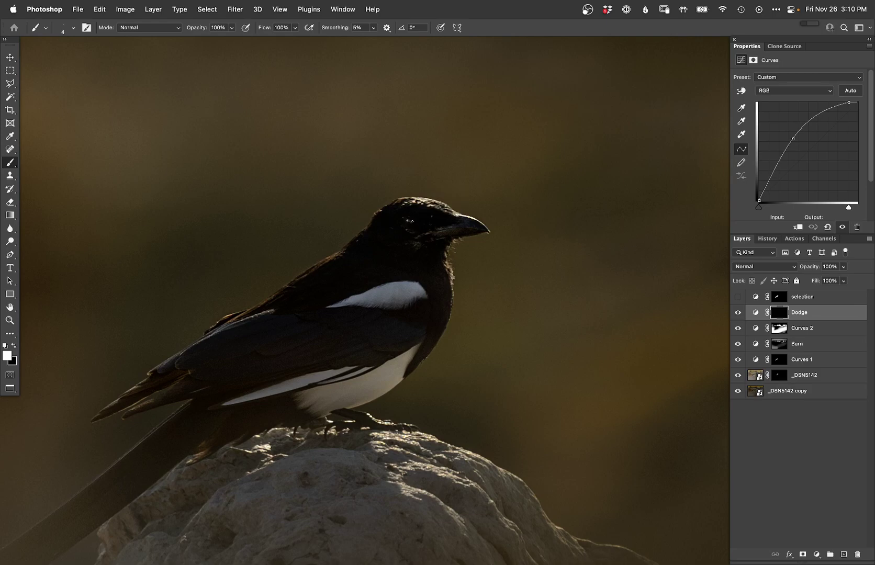
# Step: Clean up the Dodge mask around the bird's eye in black with small brushes of 19 px and 12 px
pyautogui.press('x')
pyautogui.keyDown('alt'); pyautogui.click(414, 257); pyautogui.keyUp('alt')
pyautogui.keyDown('alt'); pyautogui.click(406, 284); pyautogui.keyUp('alt')
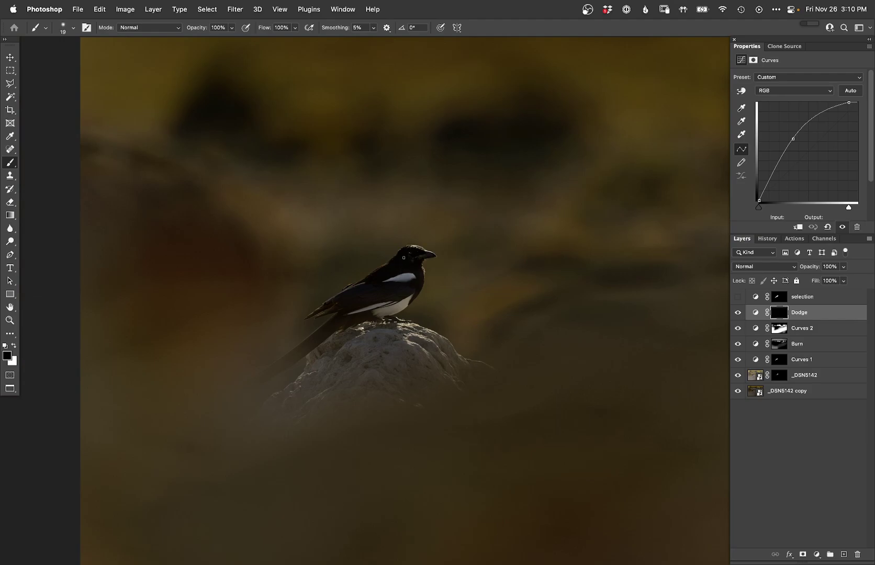
pyautogui.keyDown('super'); pyautogui.click(408, 256); pyautogui.keyUp('super')
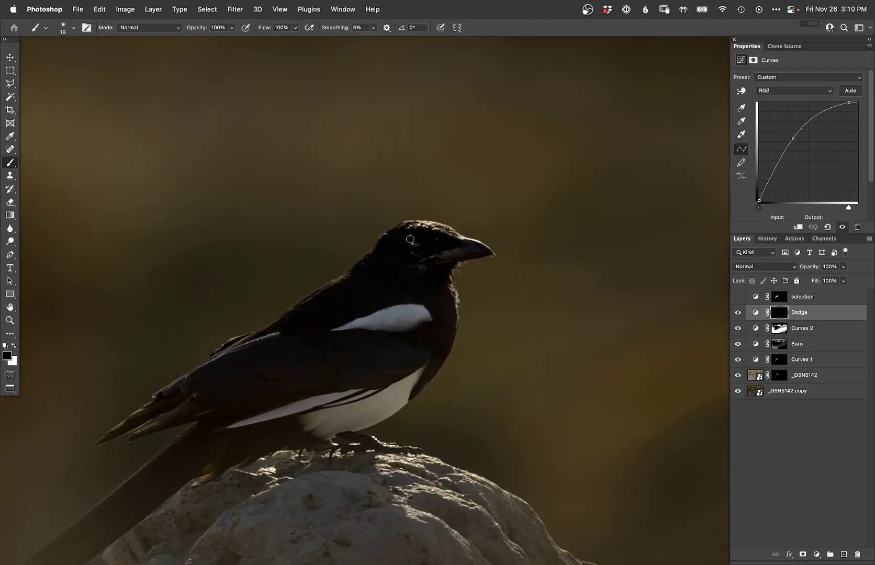
pyautogui.moveTo(414, 275); pyautogui.dragTo(353, 323)
pyautogui.keyDown('alt'); pyautogui.keyDown('super'); pyautogui.click(352, 324); pyautogui.keyUp('super'); pyautogui.keyUp('alt')
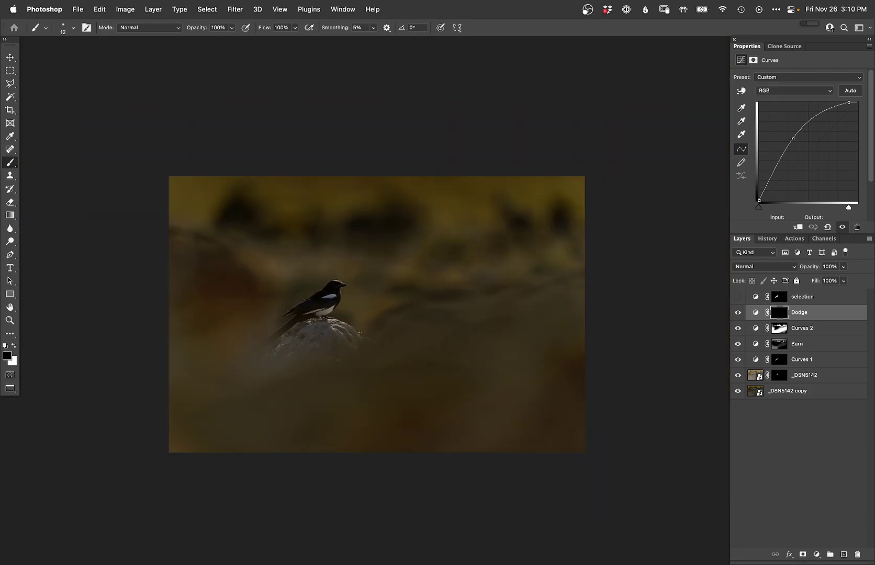
# Step: Add a second Burn adjustment layer with a black mask and paint white across the whole foreground with a very large brush
pyautogui.press('F3')
pyautogui.moveTo(496, 362); pyautogui.dragTo(652, 347)
pyautogui.press('x')
pyautogui.moveTo(631, 289)
pyautogui.mouseDown()
pyautogui.moveTo(494, 429)
pyautogui.moveTo(78, 254)
pyautogui.moveTo(582, 385)
pyautogui.moveTo(132, 445)
pyautogui.moveTo(94, 375)
pyautogui.moveTo(644, 373)
pyautogui.moveTo(94, 424)
pyautogui.moveTo(339, 425)
pyautogui.mouseUp()
# Step: Touch up the new Burn mask around the bird with a 724 px brush and the saved bird selection loaded with hidden edges, and deselect
pyautogui.press('[')
pyautogui.press('[')
pyautogui.press('[')
pyautogui.press('[')
pyautogui.press('[')
pyautogui.press('[')
pyautogui.press('[')
pyautogui.press('[')
pyautogui.press('[')
pyautogui.press('[')
pyautogui.press('[')
pyautogui.press('[')
pyautogui.press('[')
pyautogui.press('[')
pyautogui.press('[')
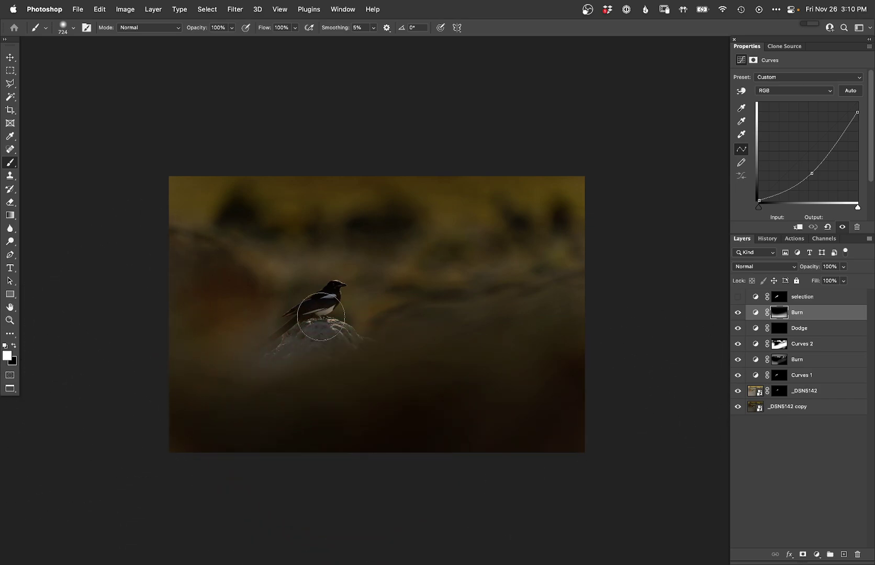
pyautogui.keyDown('super'); pyautogui.click(780, 297); pyautogui.keyUp('super')
pyautogui.press('super+h')
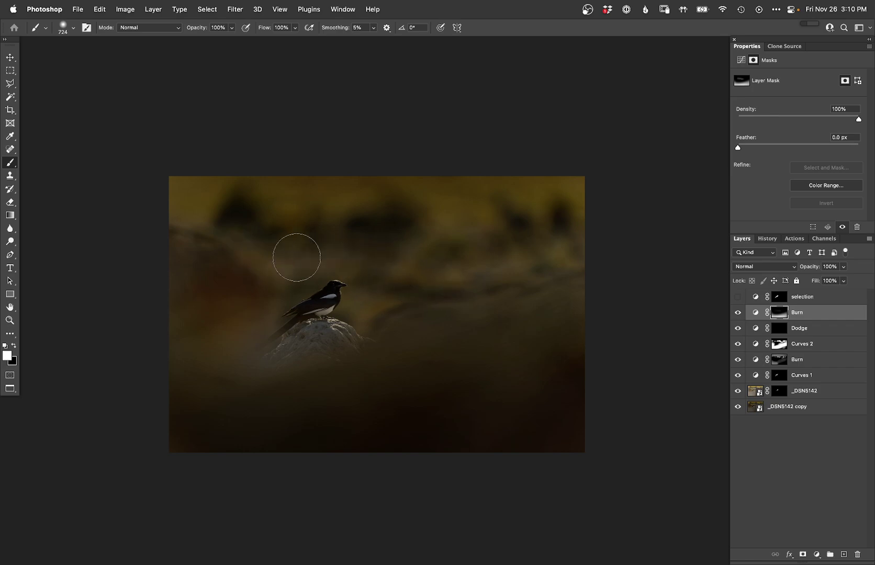
pyautogui.press('super+d')
# Step: Compare the full edit with the _DSN5142 copy base layer by repeatedly hiding and showing all other layers
pyautogui.press('super+0')
pyautogui.keyDown('alt'); pyautogui.click(571, 374); pyautogui.keyUp('alt')
pyautogui.moveTo(580, 385); pyautogui.dragTo(494, 372)
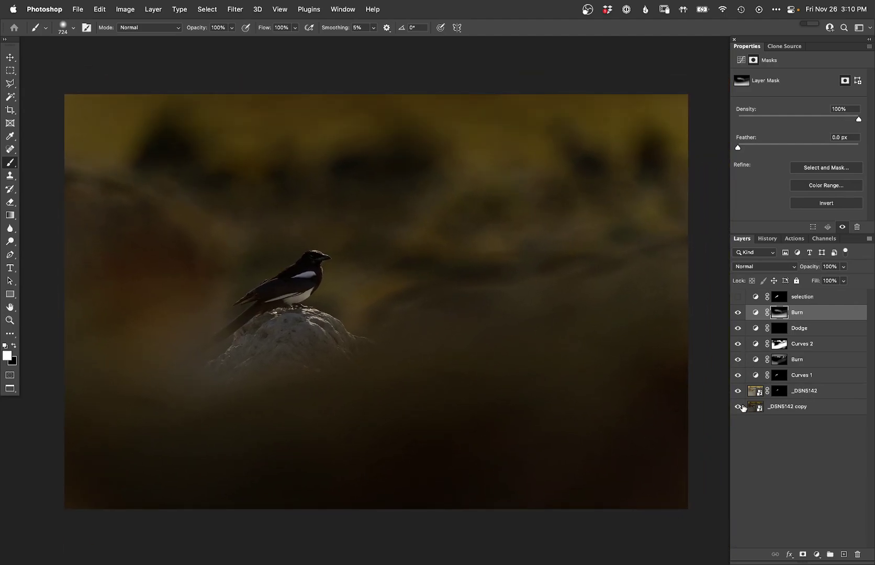
pyautogui.keyDown('alt'); pyautogui.click(738, 407); pyautogui.keyUp('alt')
pyautogui.keyDown('alt'); pyautogui.click(739, 407); pyautogui.keyUp('alt')
pyautogui.keyDown('alt'); pyautogui.click(739, 408); pyautogui.keyUp('alt')
pyautogui.keyDown('alt'); pyautogui.click(739, 409); pyautogui.keyUp('alt')
pyautogui.keyDown('alt'); pyautogui.click(738, 408); pyautogui.keyUp('alt')
pyautogui.keyDown('alt'); pyautogui.click(738, 407); pyautogui.keyUp('alt')
# Step: Add a Curves adjustment layer above the Burn layer and raise its RGB curve to output 200 at input 166
pyautogui.press('Return')
pyautogui.press('super+shift+m')
pyautogui.press('Return')
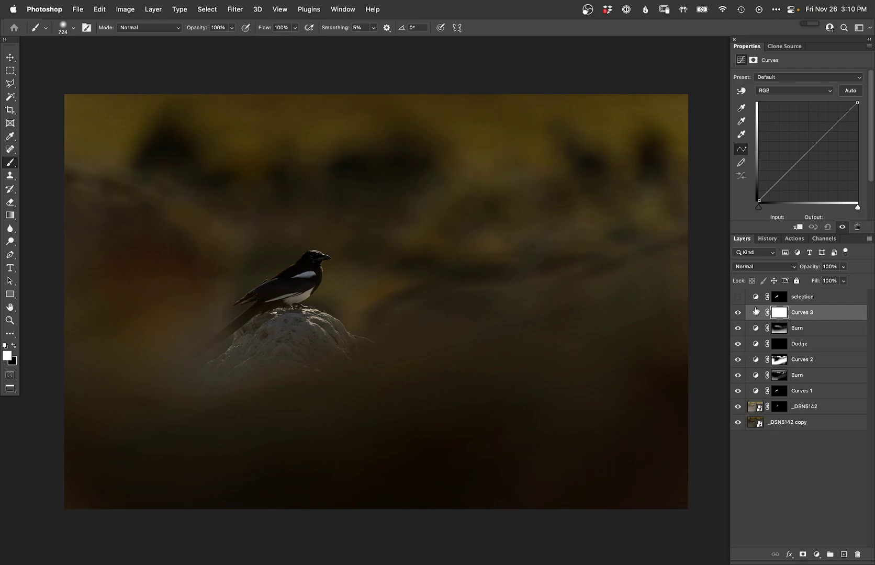
pyautogui.moveTo(829, 130); pyautogui.dragTo(823, 124)
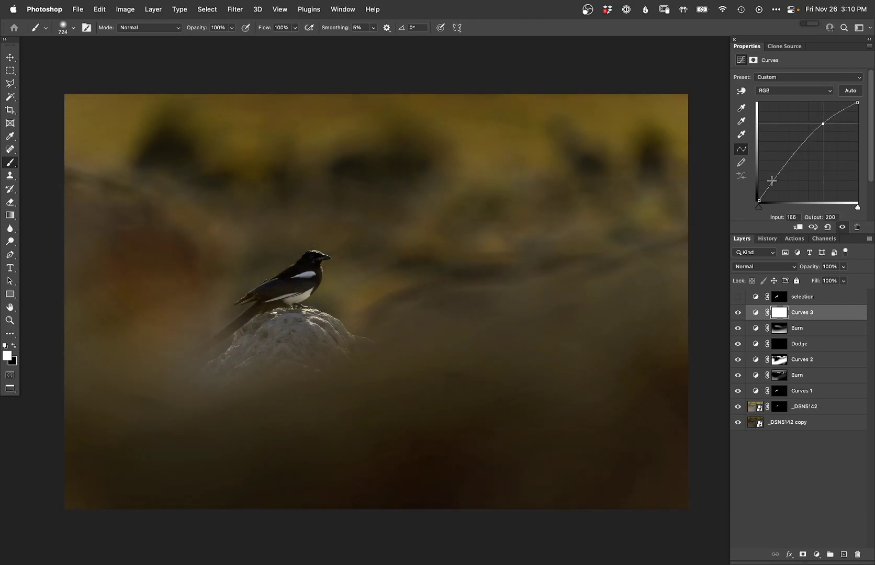
# Step: Fine-tune the upper point of the Curves 3 curve and add a shadow point at input 44, output 47
pyautogui.press('Left')
pyautogui.press('Left')
pyautogui.press('Left')
pyautogui.press('Left')
pyautogui.press('Left')
pyautogui.press('Left')
pyautogui.press('Left')
pyautogui.press('Left')
pyautogui.press('Left')
pyautogui.press('Left')
pyautogui.press('Left')
pyautogui.press('Left')
pyautogui.press('Down')
pyautogui.press('Down')
pyautogui.press('Down')
pyautogui.moveTo(774, 181); pyautogui.dragTo(775, 182)
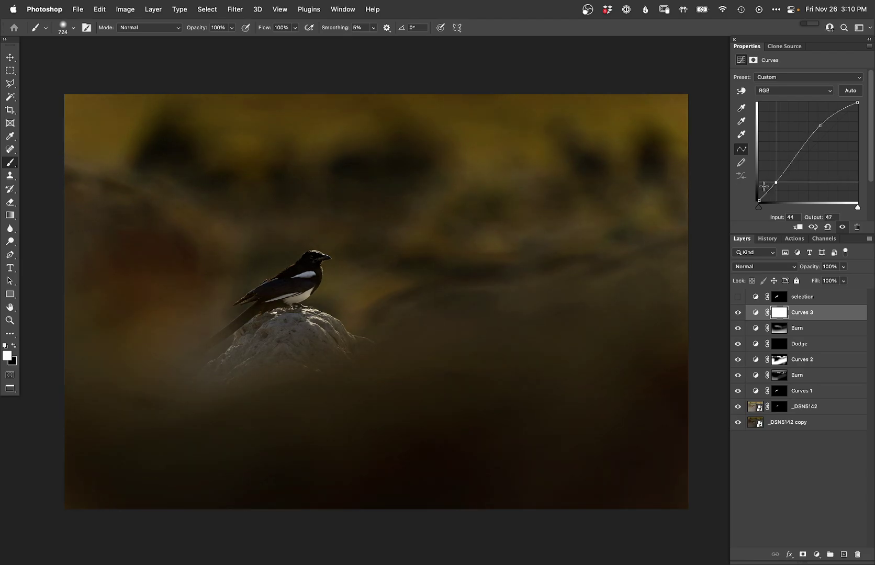
# Step: Invert the Curves 3 mask to black, paint white over the bird and its rock perch, and reduce the brush to 516 px
pyautogui.press('super+i')
pyautogui.moveTo(390, 322); pyautogui.dragTo(454, 345)
pyautogui.moveTo(328, 273)
pyautogui.mouseDown()
pyautogui.moveTo(338, 297)
pyautogui.moveTo(385, 297)
pyautogui.moveTo(412, 310)
pyautogui.mouseUp()
pyautogui.moveTo(313, 336); pyautogui.dragTo(287, 337)
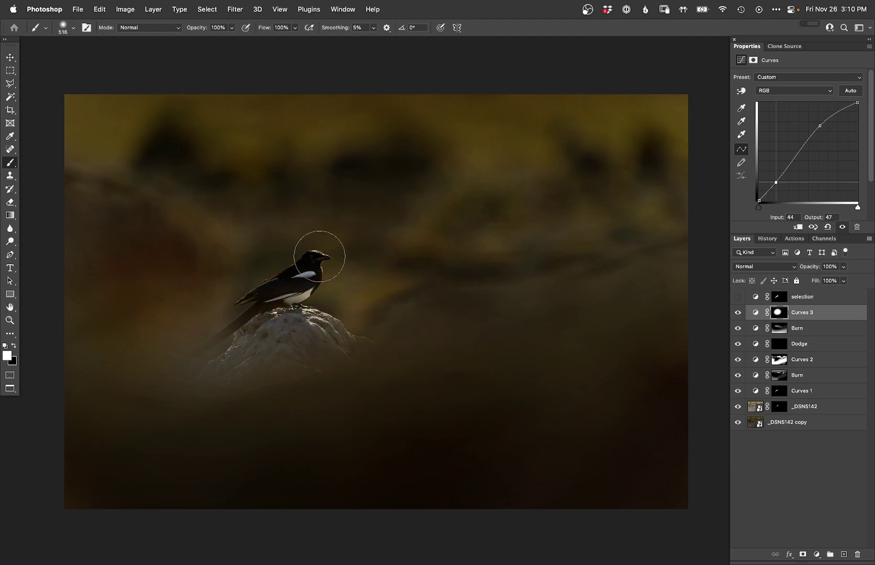
# Step: Compare the image with Curves 3 off and on, and set the upper curve point to input 157, output 195
pyautogui.click(737, 313)
pyautogui.click(737, 313)
pyautogui.click(737, 313)
pyautogui.click(737, 313)
pyautogui.moveTo(775, 182); pyautogui.dragTo(776, 182)
pyautogui.moveTo(821, 126); pyautogui.dragTo(819, 126)
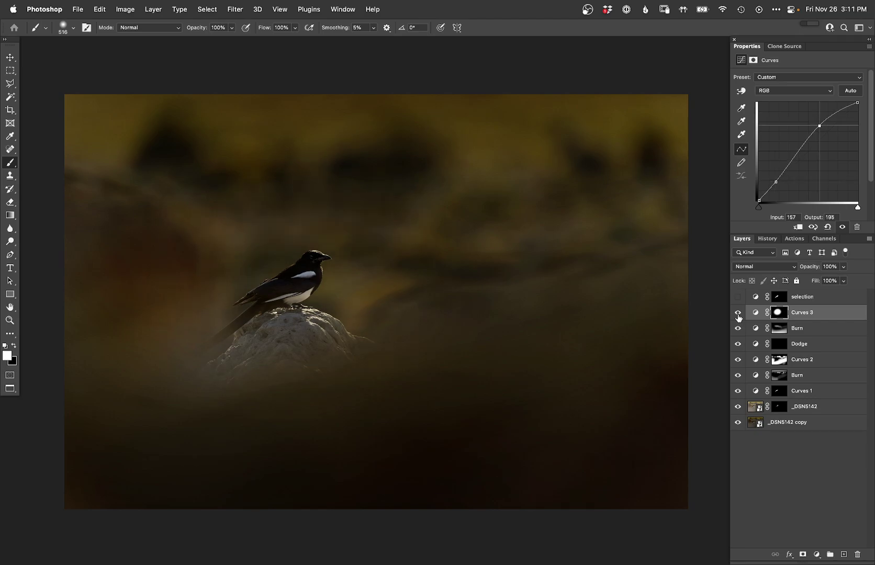
# Step: Paint black on the Curves 3 mask to trim the brightening below the rock perch, with a brush of 283 px
pyautogui.press('x')
pyautogui.press(']')
pyautogui.moveTo(433, 369); pyautogui.dragTo(369, 373)
# Step: Save and close _DSN5142.psd, switch to Lightroom Classic, and show its photos as a grid
pyautogui.press('super+s')
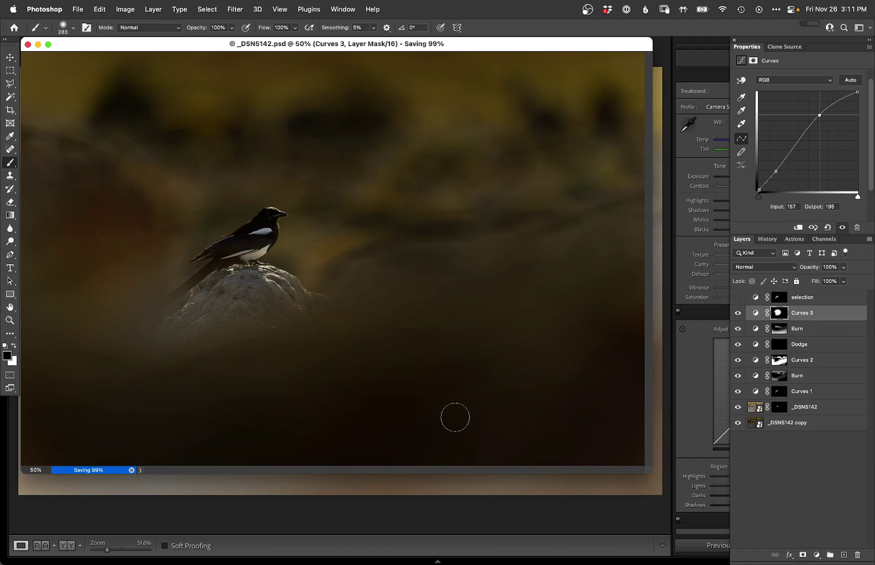
pyautogui.press('super+w')
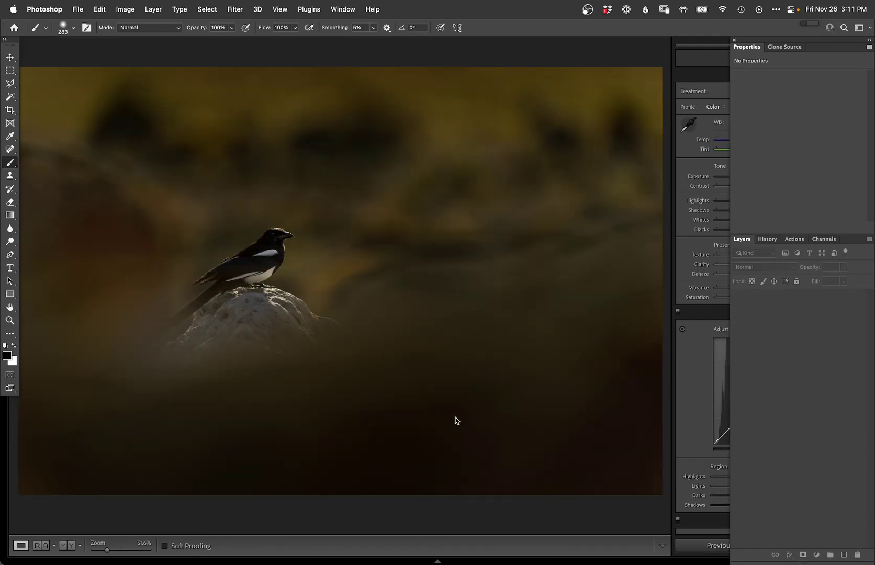
pyautogui.click(508, 506)
pyautogui.press('g')
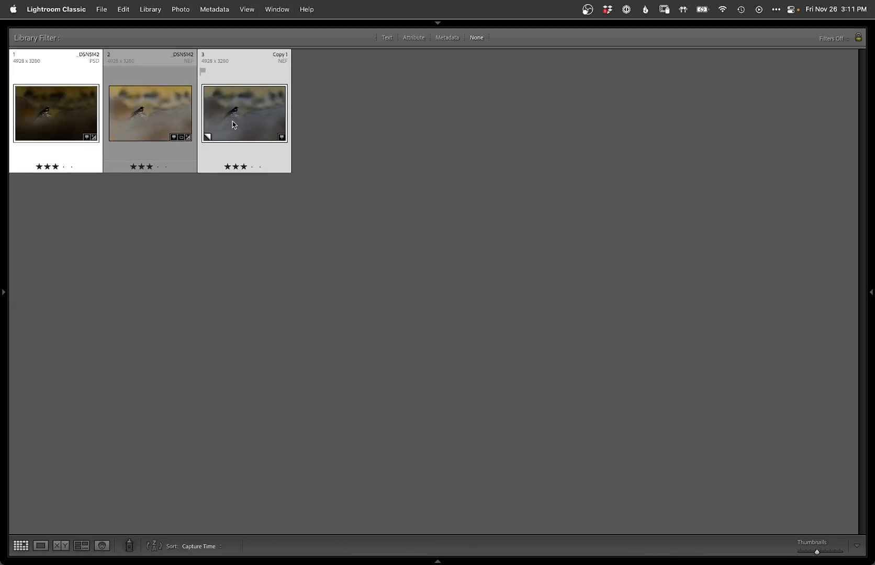
# Step: Compare the finished PSD with the unedited raw Copy 1 in Survey view and alternately at full size
pyautogui.press('n')
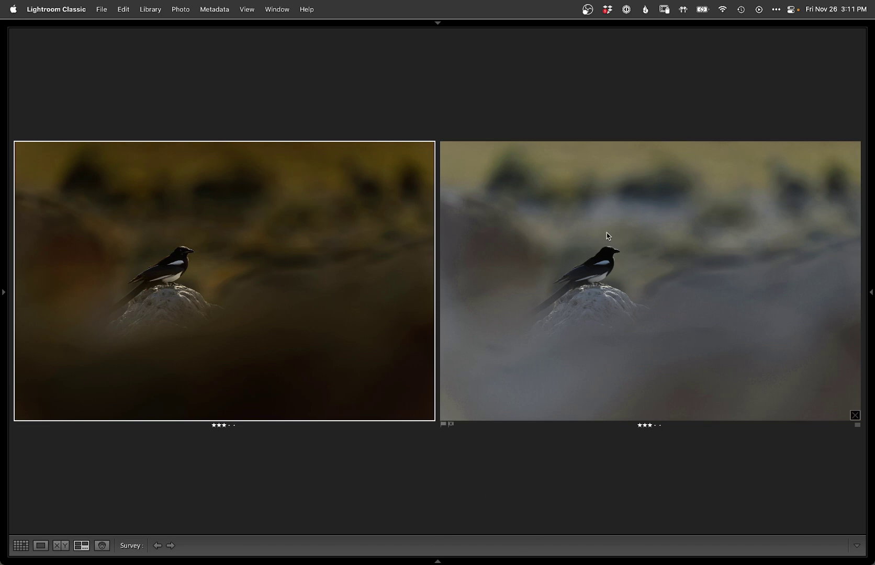
pyautogui.doubleClick(600, 335)
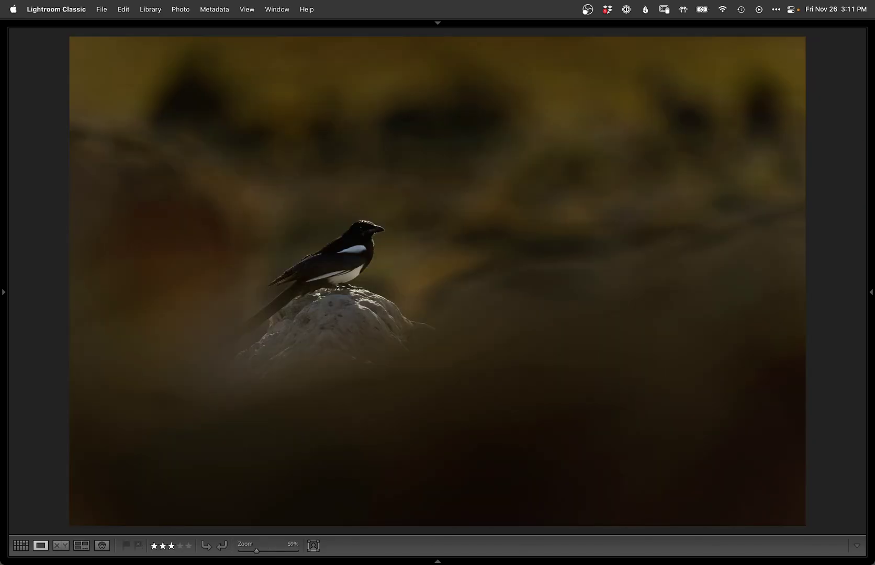
pyautogui.press('Right')
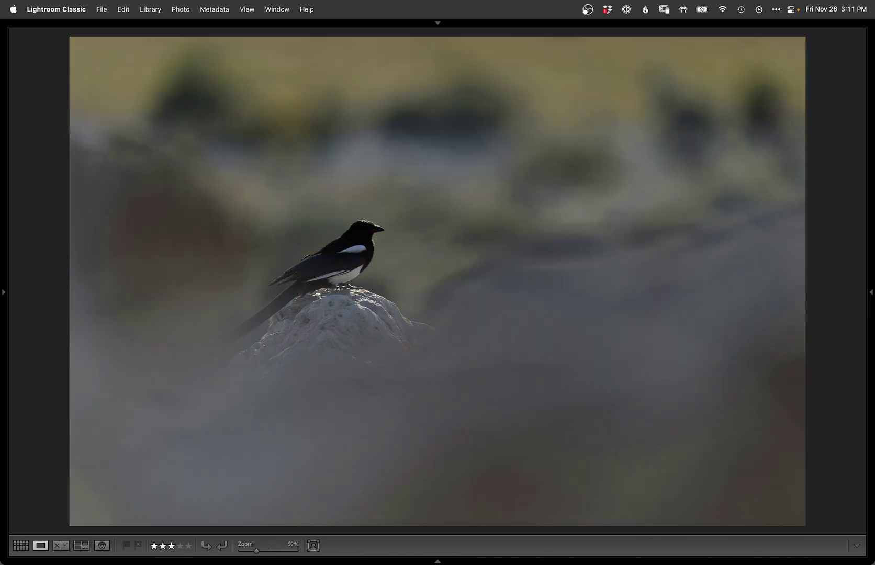
pyautogui.press('Left')
pyautogui.press('Right')
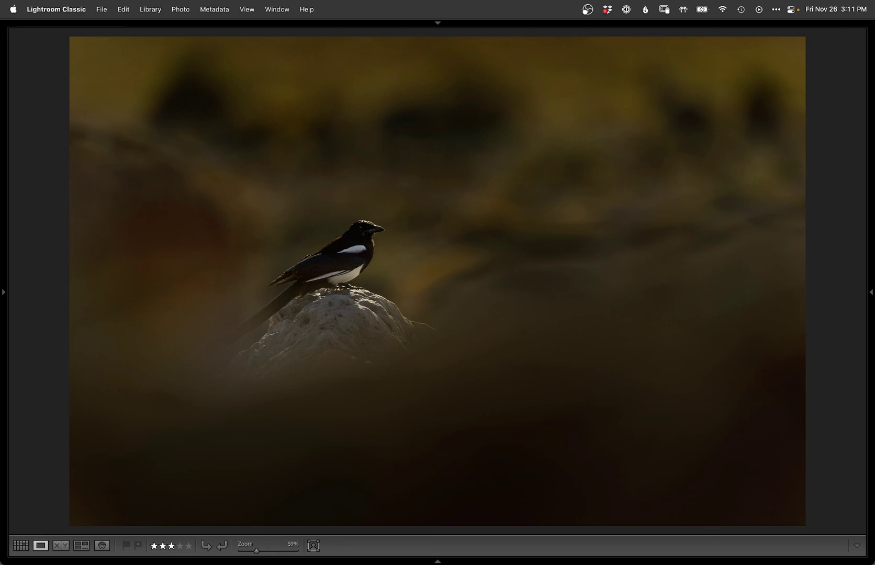
# Step: Switch to Safari and view the Online Workshops page and the site's list of podcasts
pyautogui.press('super+Tab')
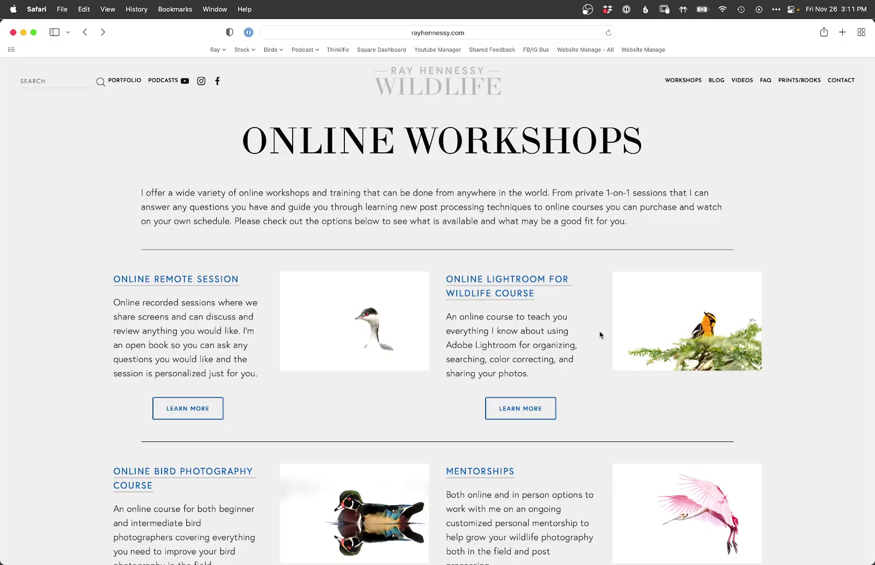
pyautogui.moveTo(687, 83)
pyautogui.moveTo(162, 81)
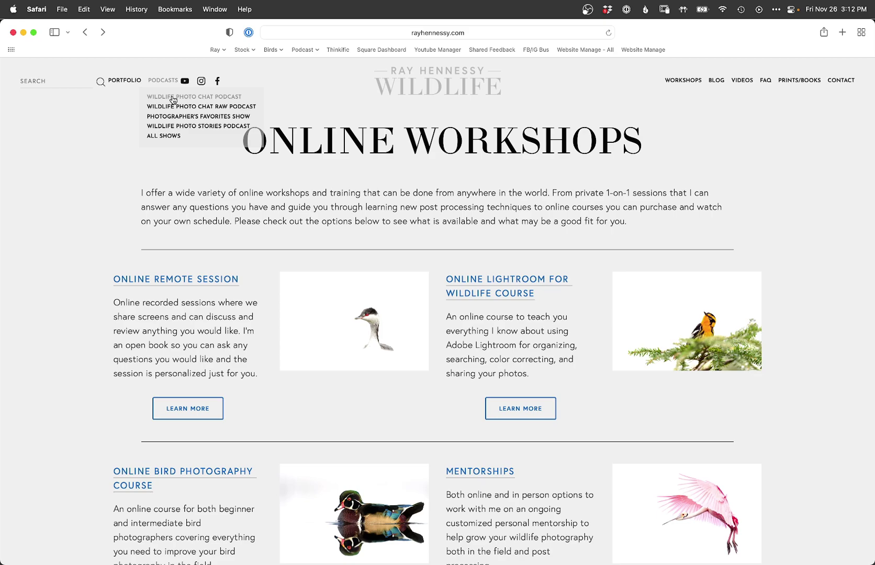